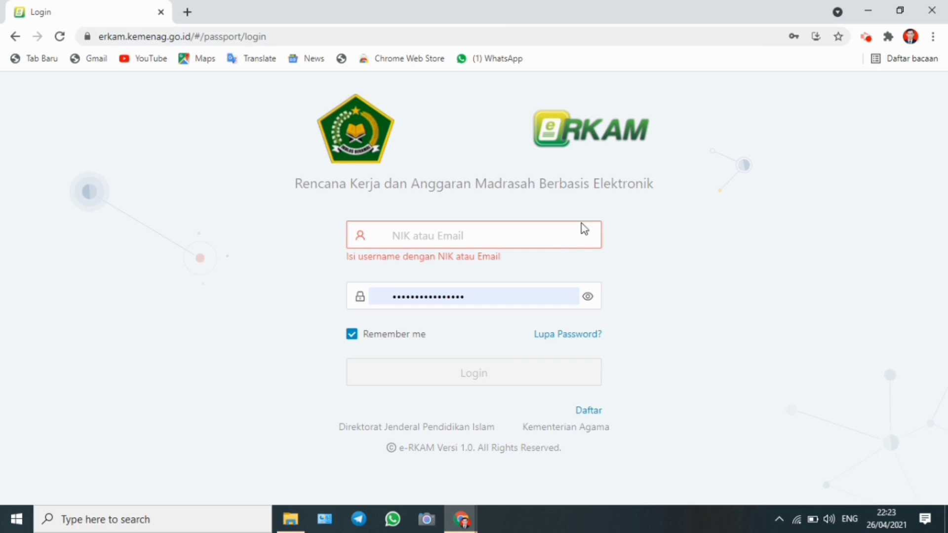
Log in to e-RKAM with the school's account e-mail and the saved password
{"action": "left_click", "coordinate": [459, 235]}
{"action": "left_click", "coordinate": [448, 267]}
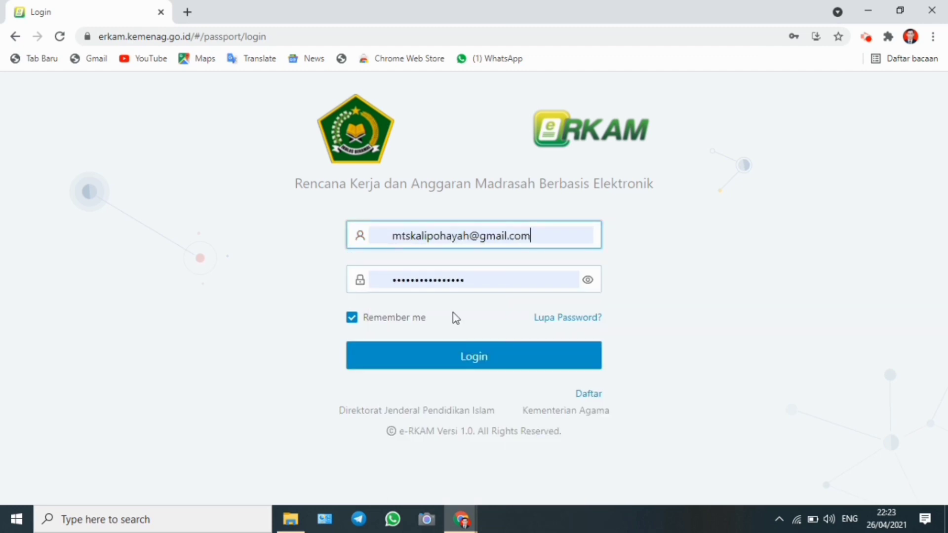
{"action": "left_click", "coordinate": [459, 355]}
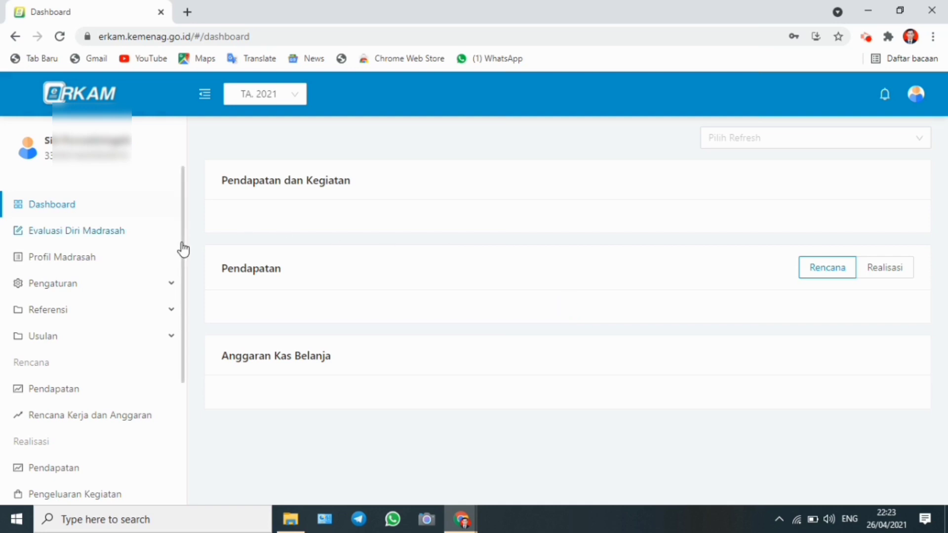
Open the Pengeluaran Kegiatan realisation list and start adding a new expense record
{"action": "left_click_drag", "start_coordinate": [183, 249], "coordinate": [191, 347]}
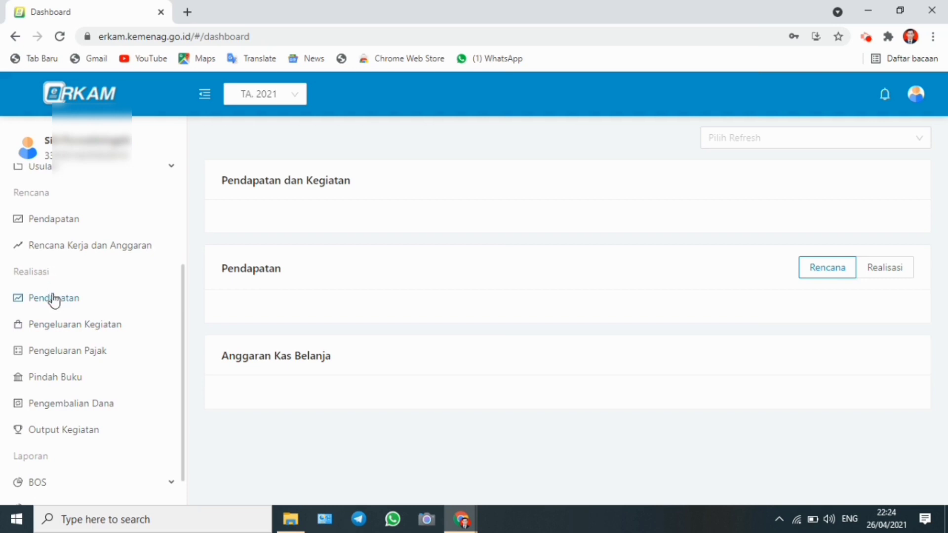
{"action": "left_click", "coordinate": [62, 335]}
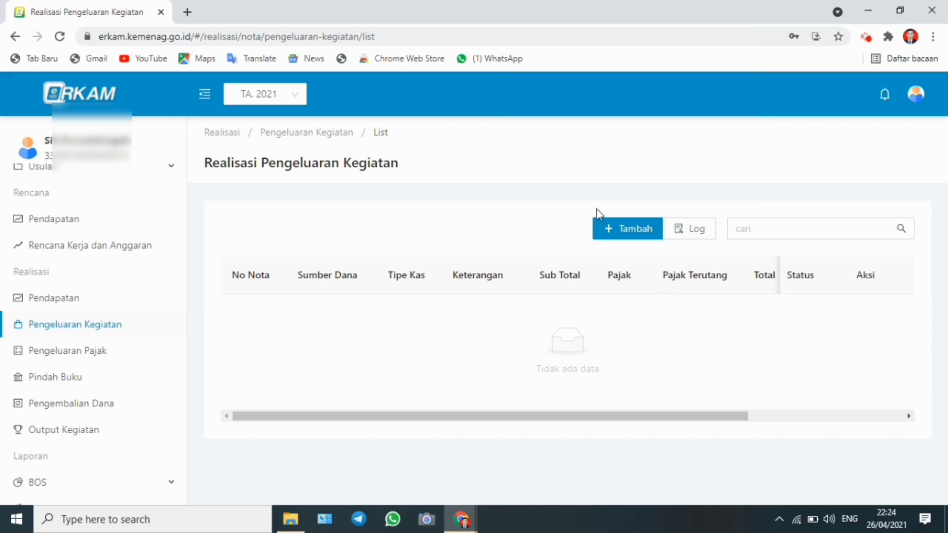
{"action": "left_click", "coordinate": [626, 236]}
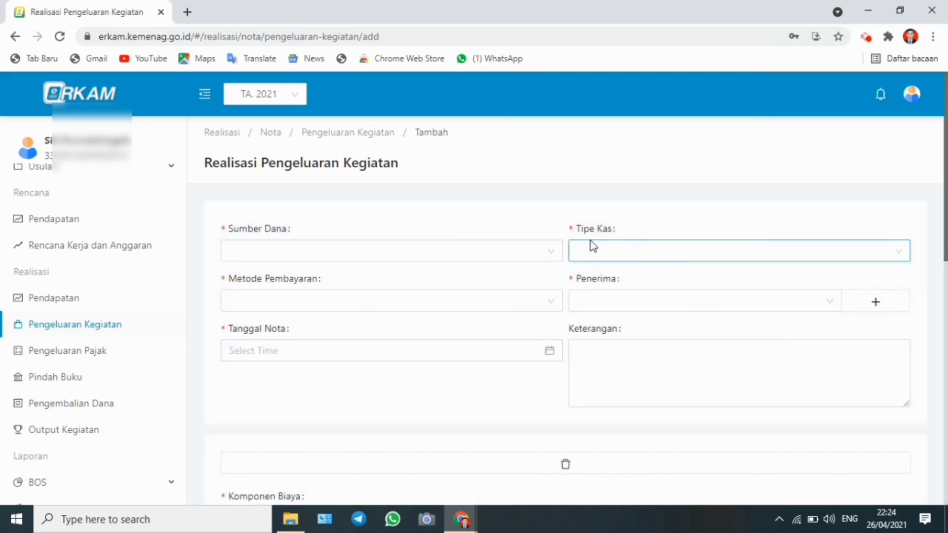
Set the funding source to APBN - BOS Tahap 1 and the cash type to Tunai
{"action": "left_click", "coordinate": [529, 253]}
{"action": "left_click", "coordinate": [470, 283]}
{"action": "left_click", "coordinate": [630, 251]}
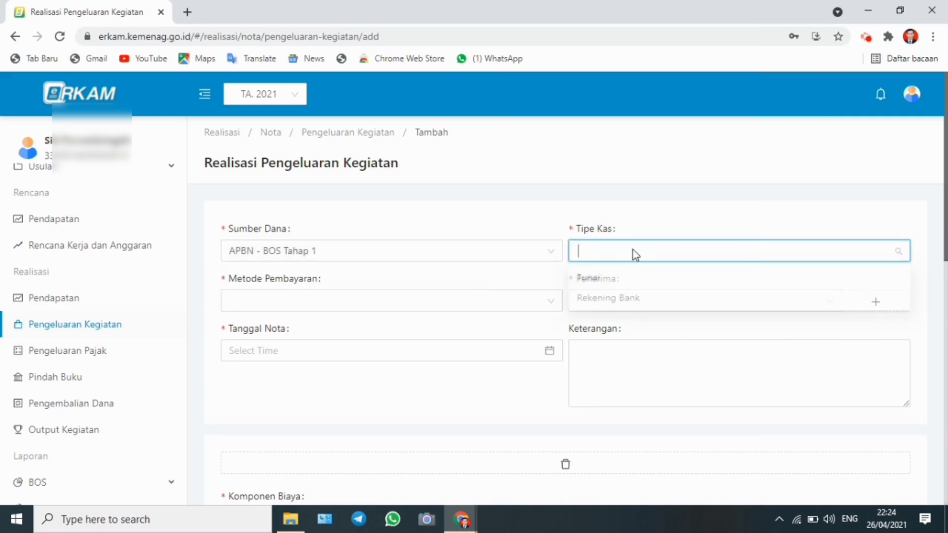
{"action": "left_click", "coordinate": [609, 284]}
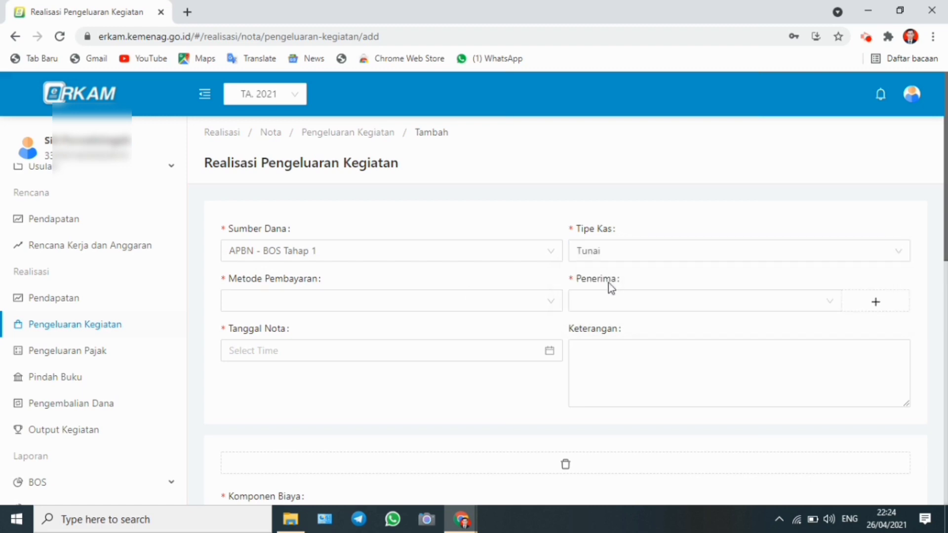
Set the payment method to Tunai and open the recipient list to check the available recipients
{"action": "left_click", "coordinate": [545, 306]}
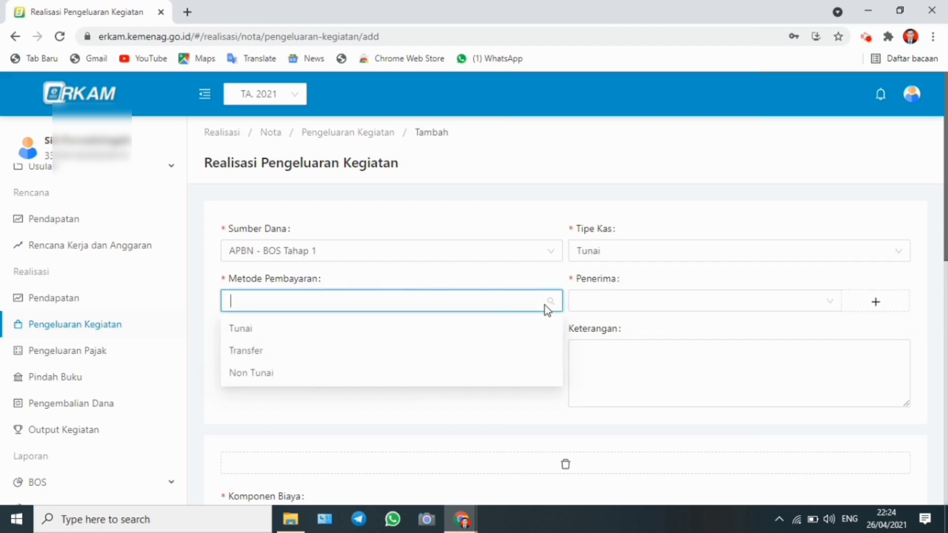
{"action": "left_click", "coordinate": [275, 334]}
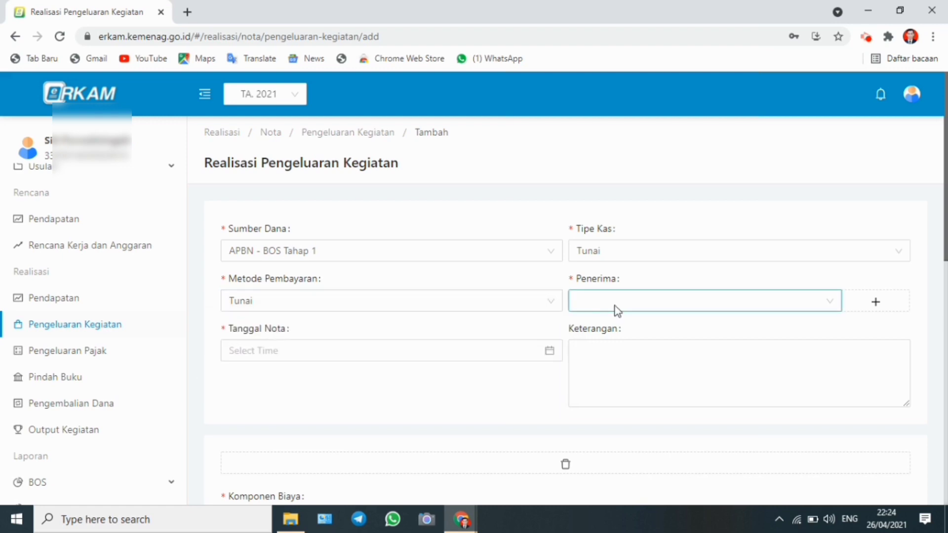
{"action": "left_click", "coordinate": [640, 302]}
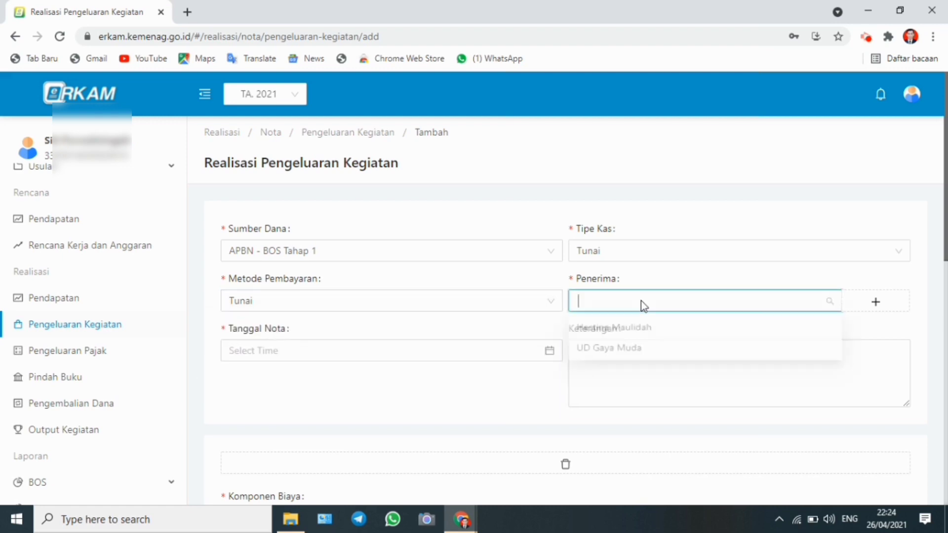
{"action": "left_click", "coordinate": [641, 301]}
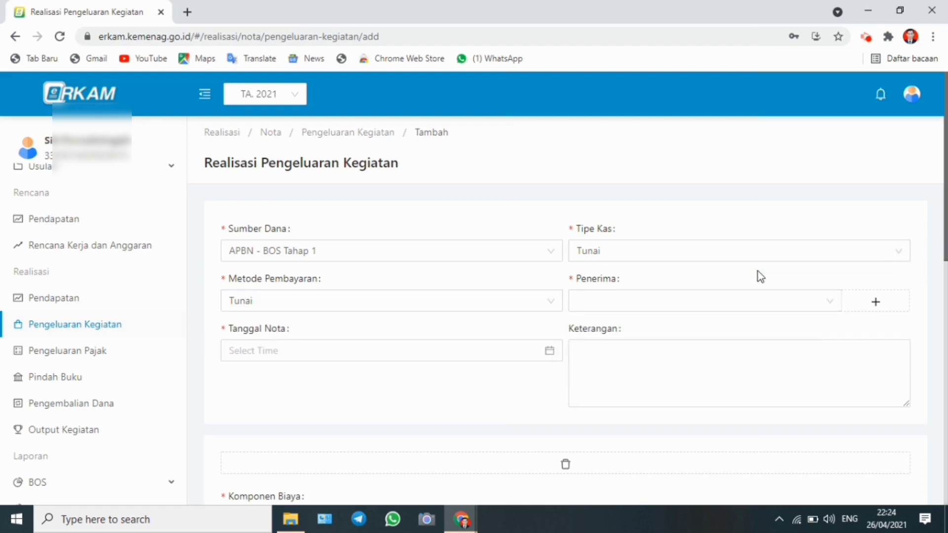
Start adding a new recipient of type Penyedia named UD NARITA JAYA
{"action": "left_click", "coordinate": [877, 306]}
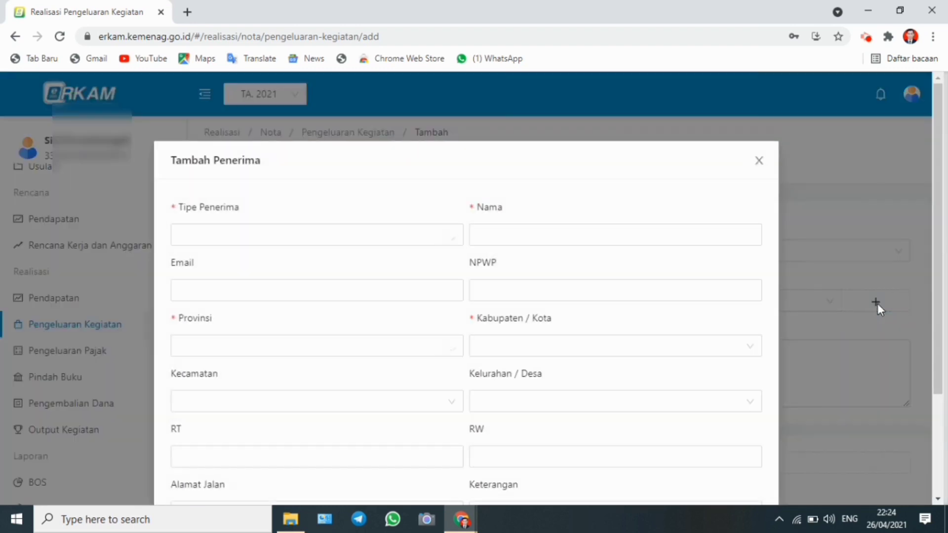
{"action": "left_click", "coordinate": [232, 237]}
{"action": "left_click", "coordinate": [451, 238]}
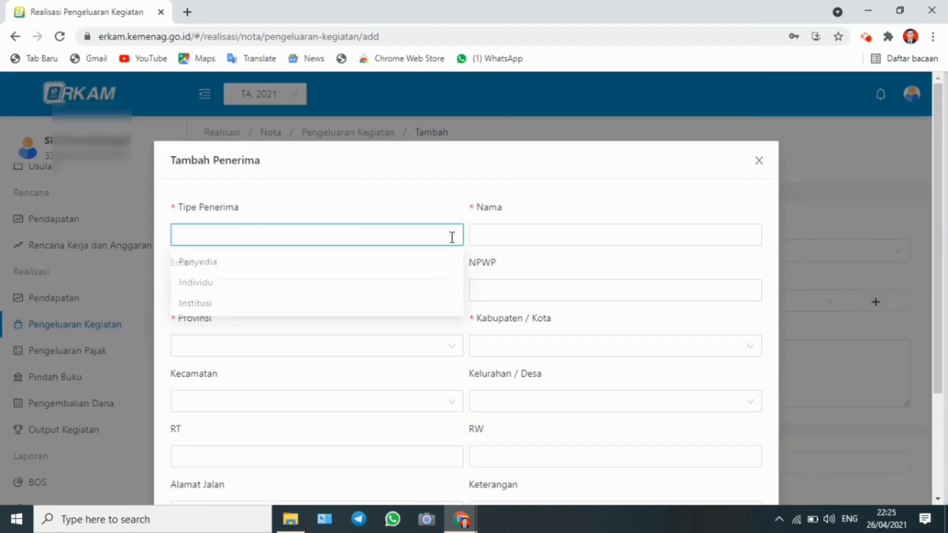
{"action": "left_click", "coordinate": [377, 236]}
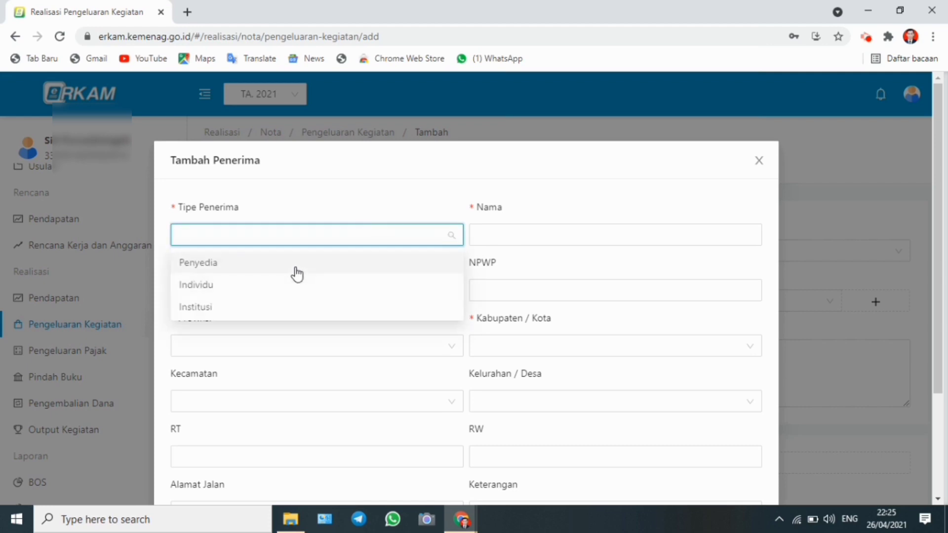
{"action": "left_click", "coordinate": [295, 272]}
{"action": "left_click", "coordinate": [507, 237]}
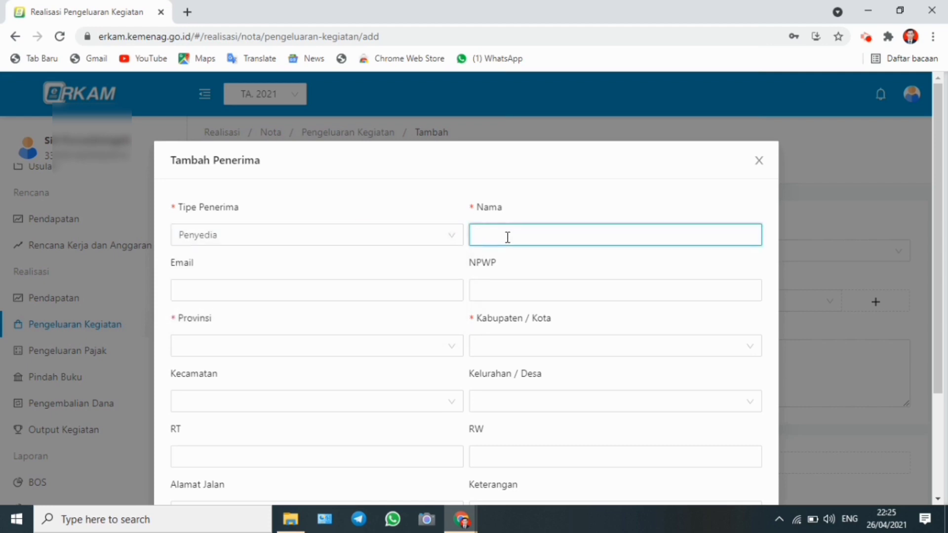
{"action": "type", "text": "UD NARITA JAYA"}
Set the new recipient's province to Jawa Tengah and regency to Kebumen, and save the recipient
{"action": "left_click", "coordinate": [373, 344]}
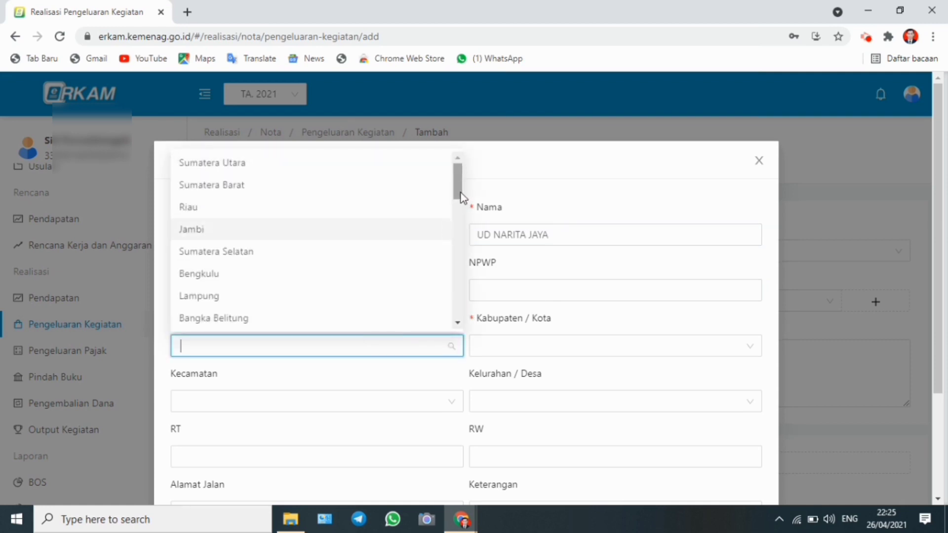
{"action": "left_click_drag", "start_coordinate": [462, 197], "coordinate": [461, 227]}
{"action": "left_click", "coordinate": [277, 267]}
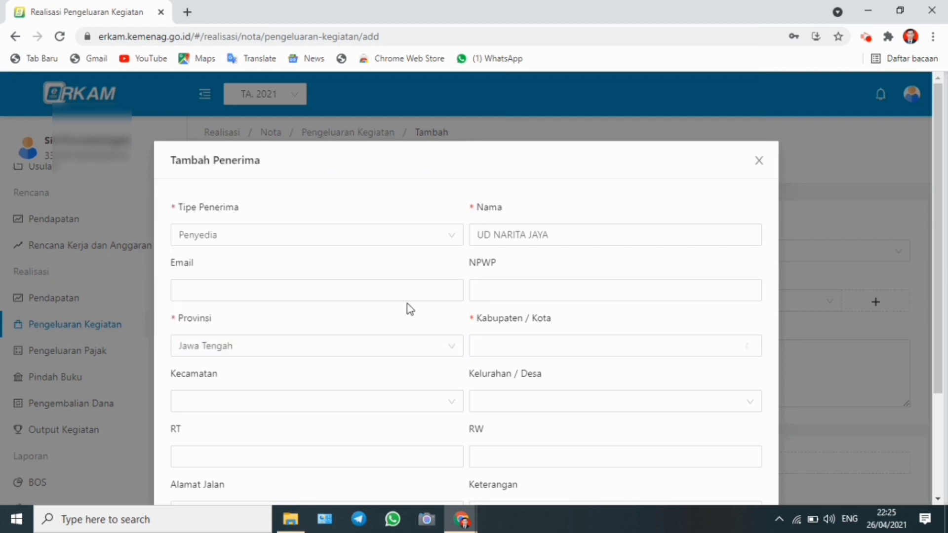
{"action": "left_click", "coordinate": [491, 345]}
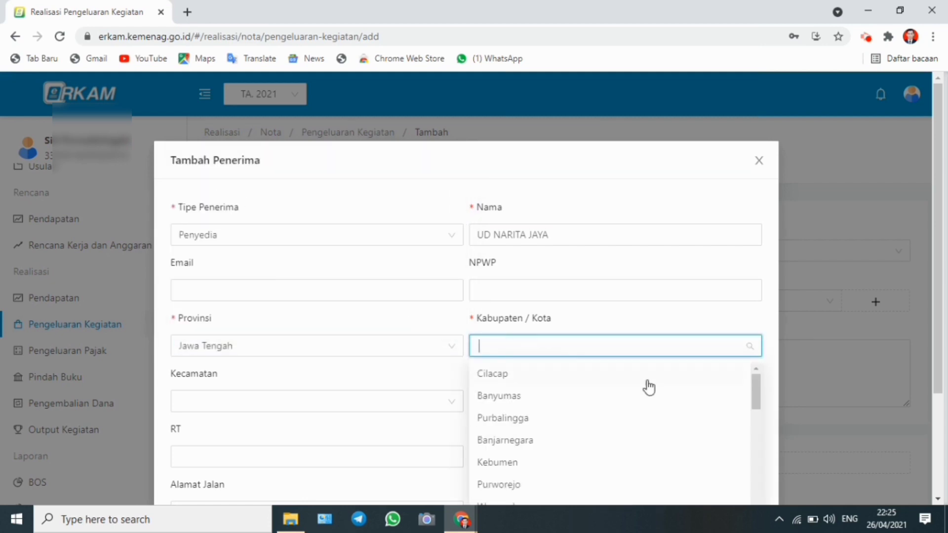
{"action": "left_click", "coordinate": [550, 462]}
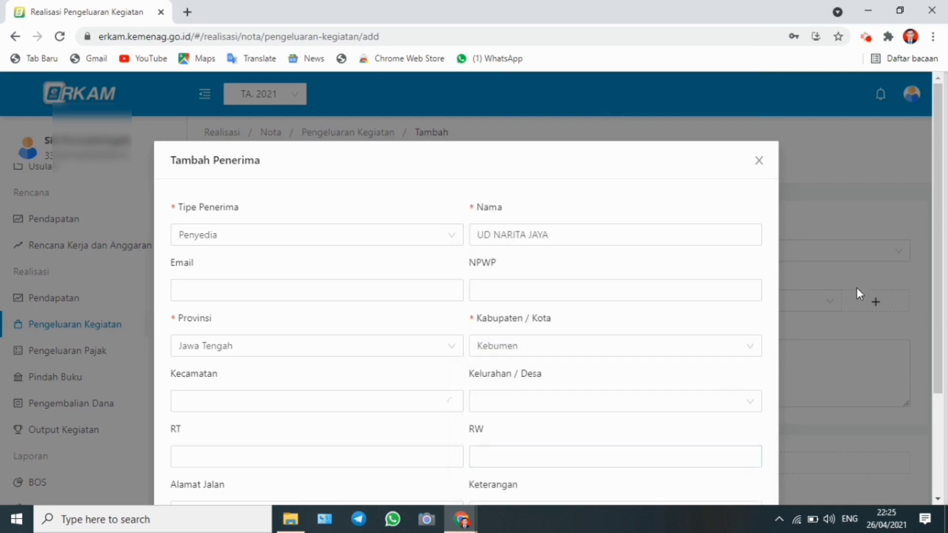
{"action": "left_click_drag", "start_coordinate": [936, 290], "coordinate": [929, 390]}
{"action": "left_click", "coordinate": [744, 468]}
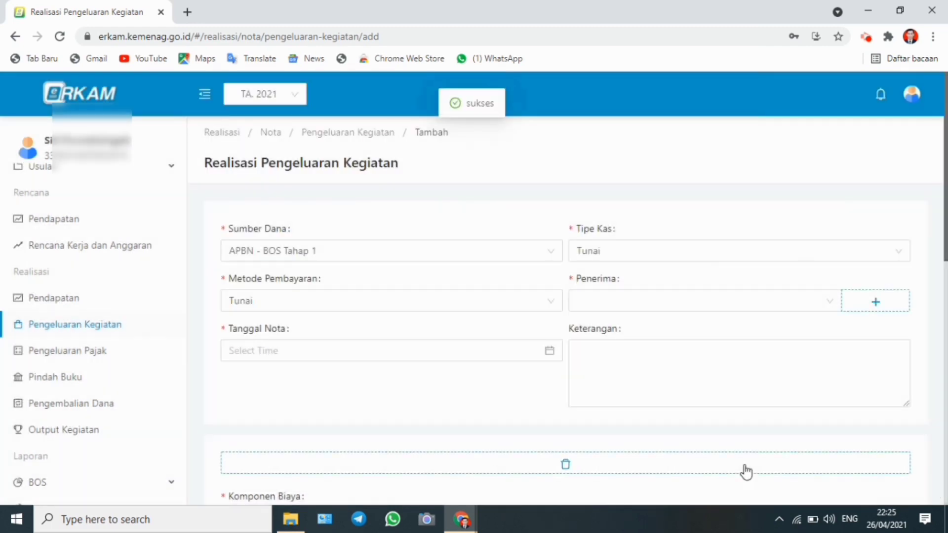
Choose UD Gaya Muda as the expense recipient
{"action": "left_click", "coordinate": [827, 297]}
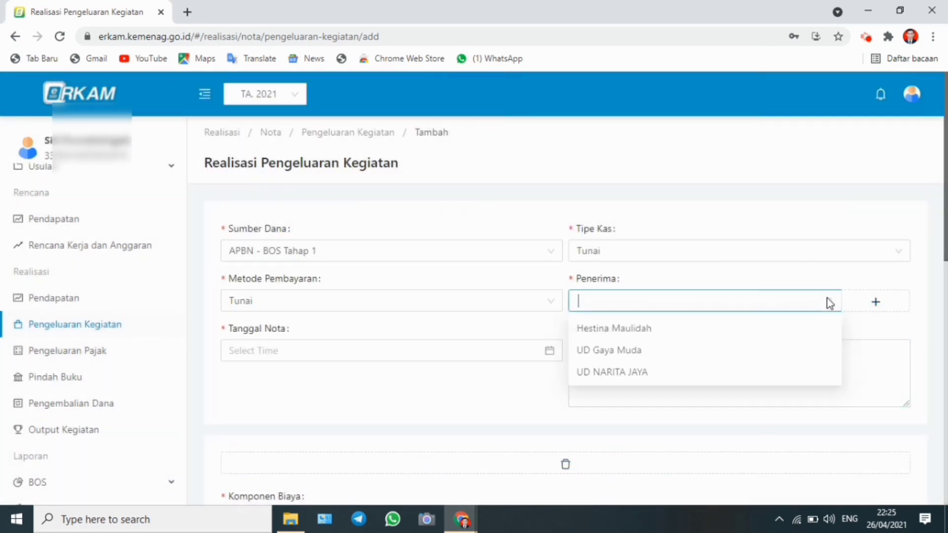
{"action": "left_click", "coordinate": [827, 298]}
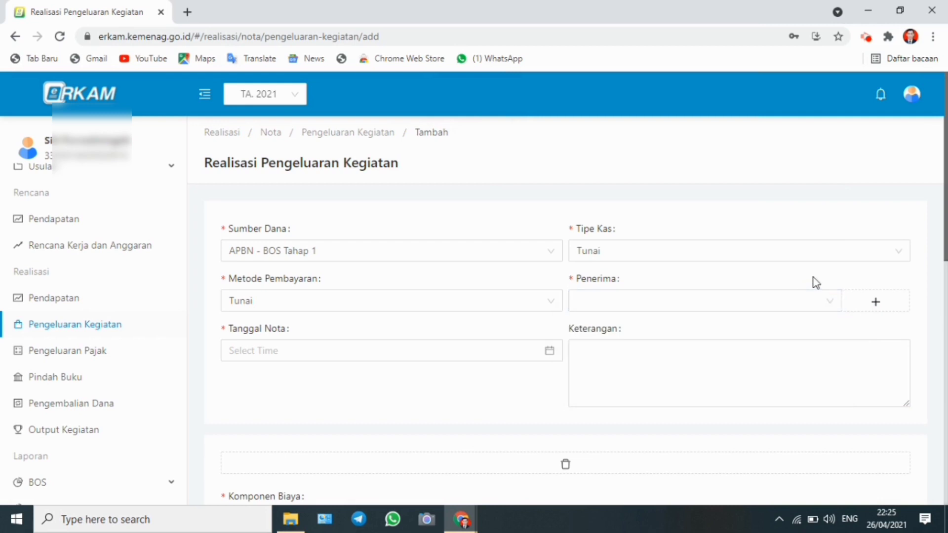
{"action": "left_click", "coordinate": [695, 313]}
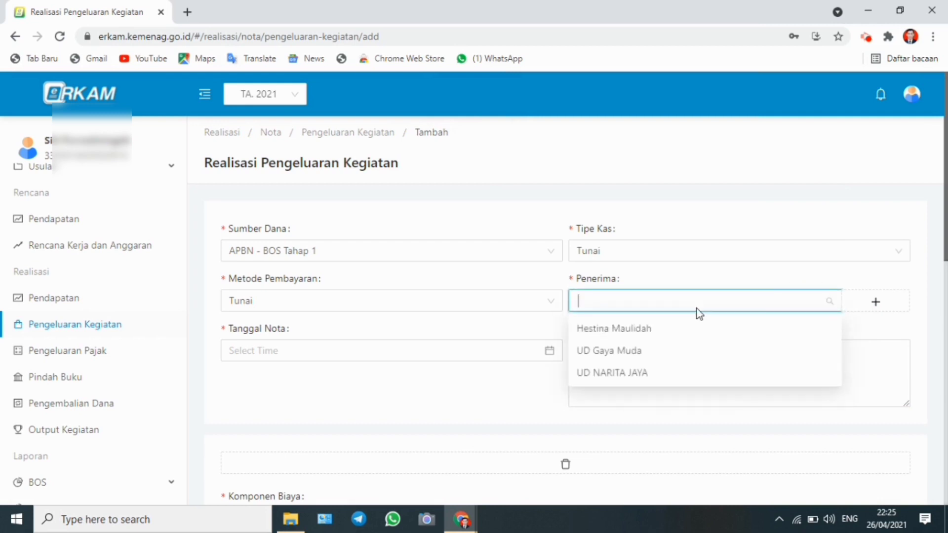
{"action": "left_click", "coordinate": [656, 350]}
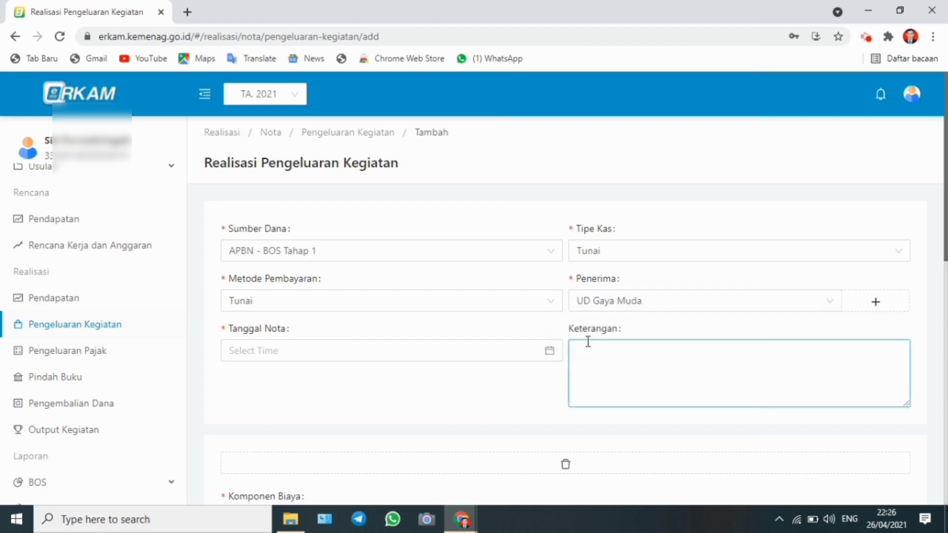
{"action": "left_click", "coordinate": [548, 353]}
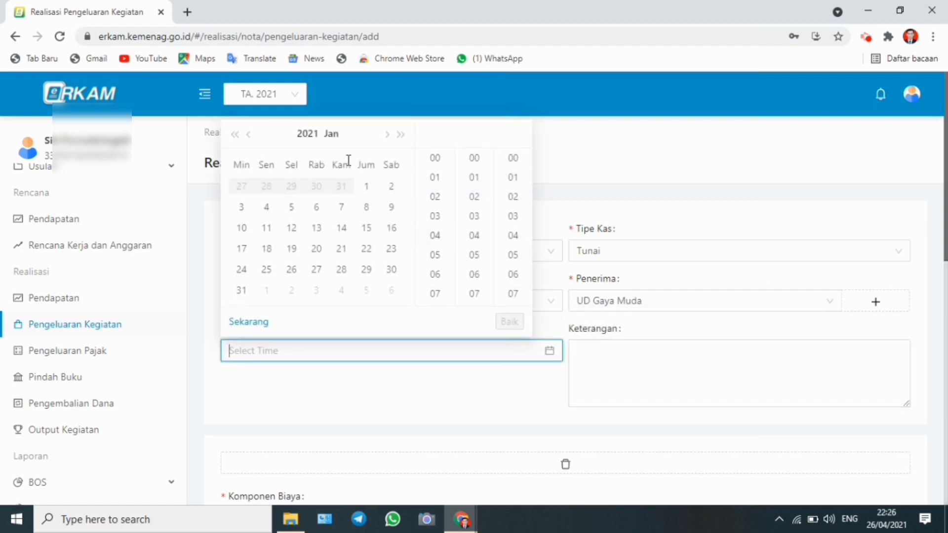
{"action": "left_click", "coordinate": [366, 210]}
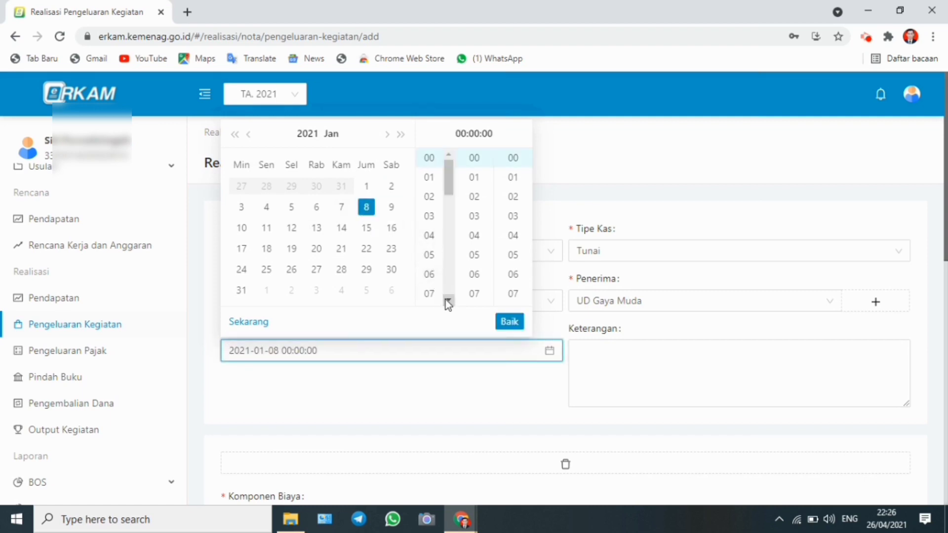
{"action": "scroll", "coordinate": [436, 289], "scroll_direction": "down", "scroll_amount": 2}
{"action": "left_click", "coordinate": [431, 291]}
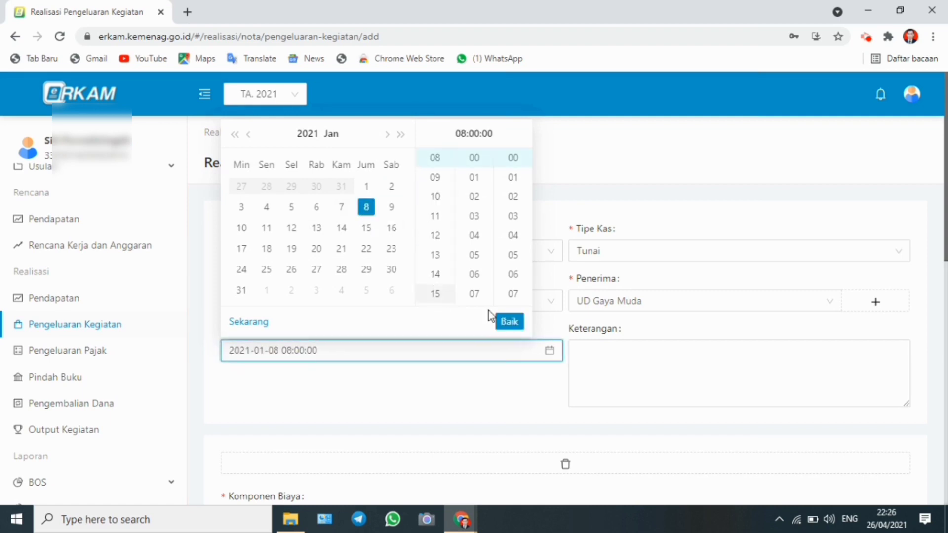
{"action": "left_click", "coordinate": [508, 321]}
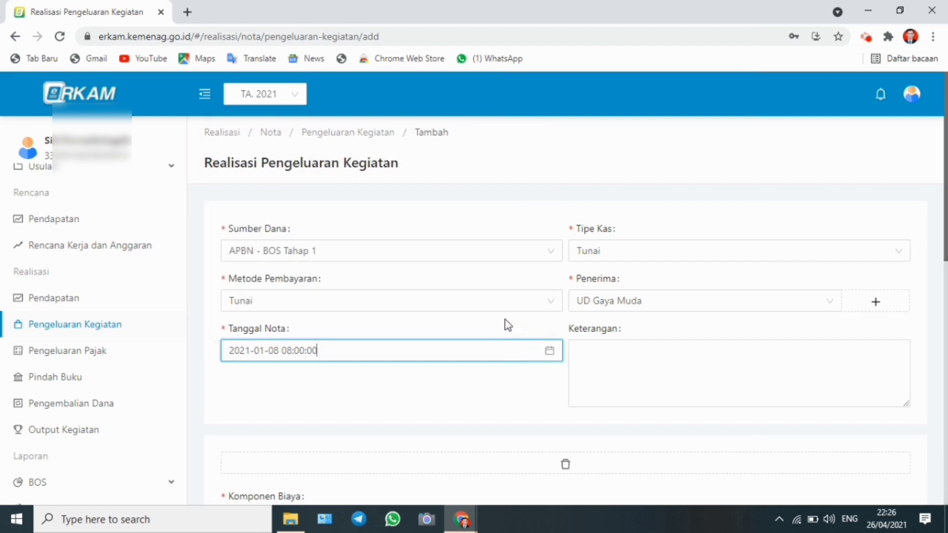
Enter the description Pembayaran ATK kertas
{"action": "left_click", "coordinate": [603, 348]}
{"action": "type", "text": "pEMB"}
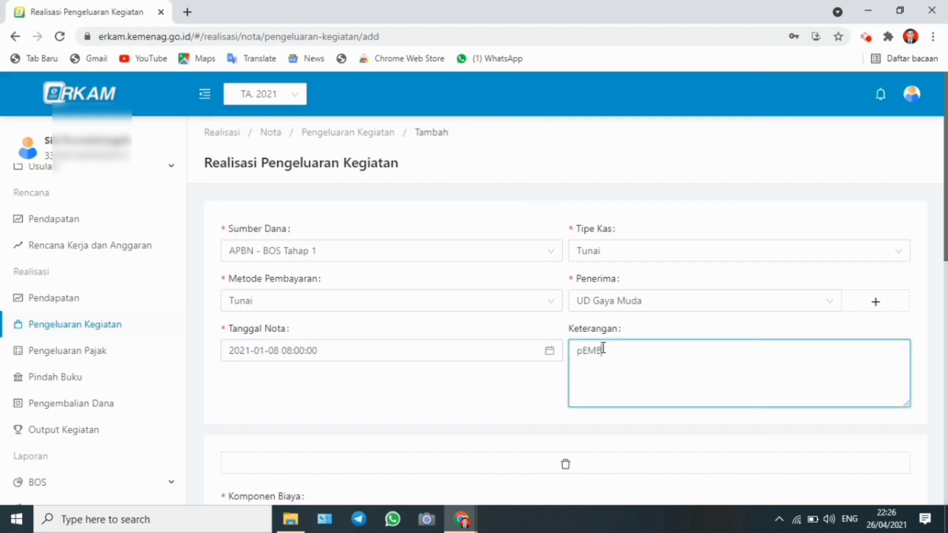
{"action": "key", "text": "BackSpace"}
{"action": "key", "text": "BackSpace"}
{"action": "key", "text": "BackSpace"}
{"action": "type", "text": "embayaran ATK kertas"}
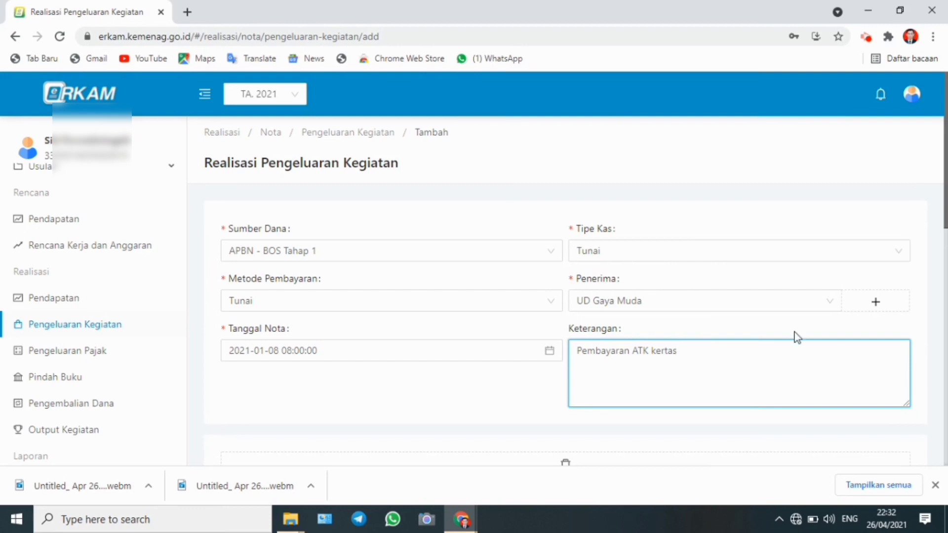
Open the cost component picker and set the education standard to PENGEMBANGAN STANDAR PROSES
{"action": "left_click_drag", "start_coordinate": [945, 215], "coordinate": [945, 318]}
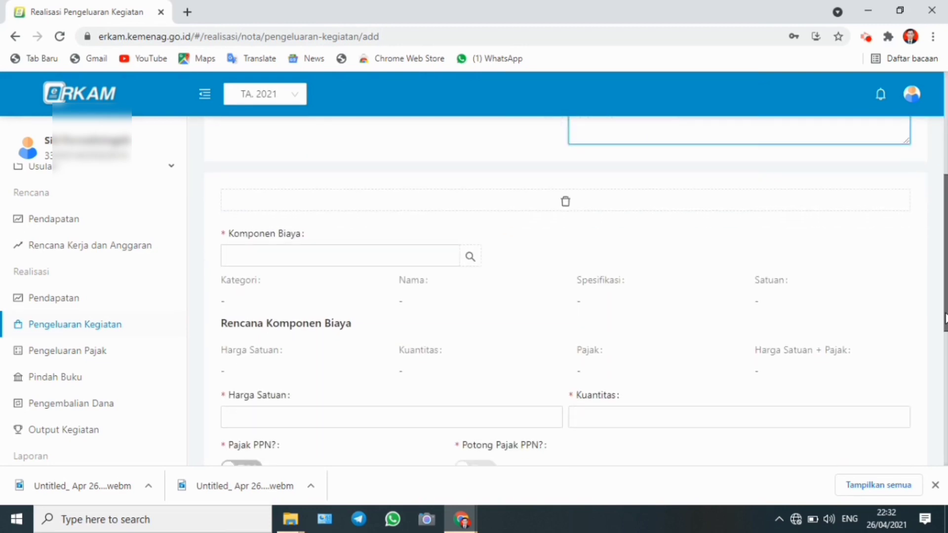
{"action": "left_click", "coordinate": [471, 257]}
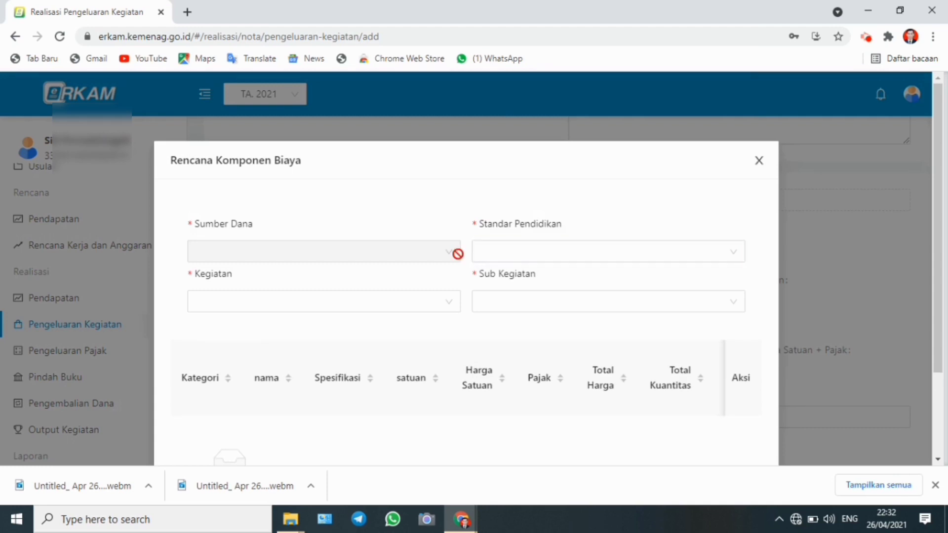
{"action": "left_click", "coordinate": [538, 252]}
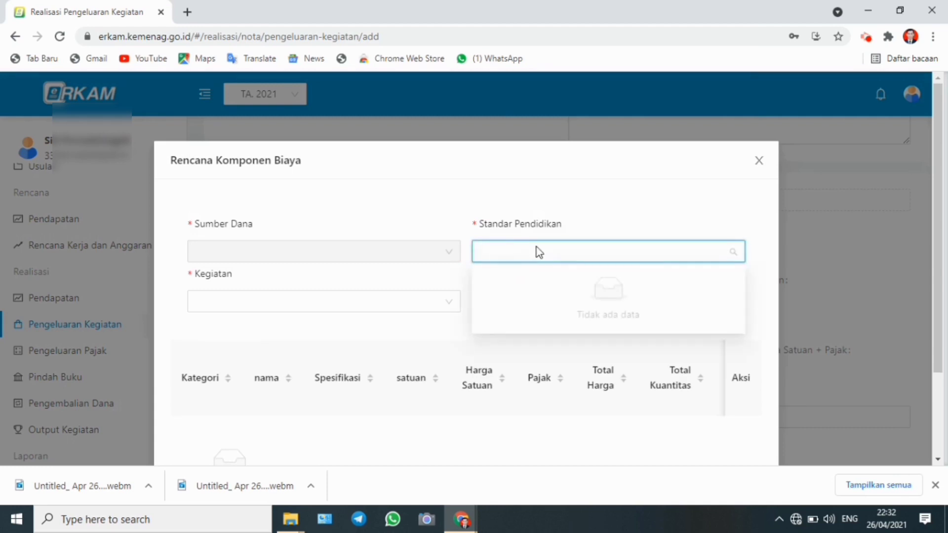
{"action": "left_click", "coordinate": [732, 258]}
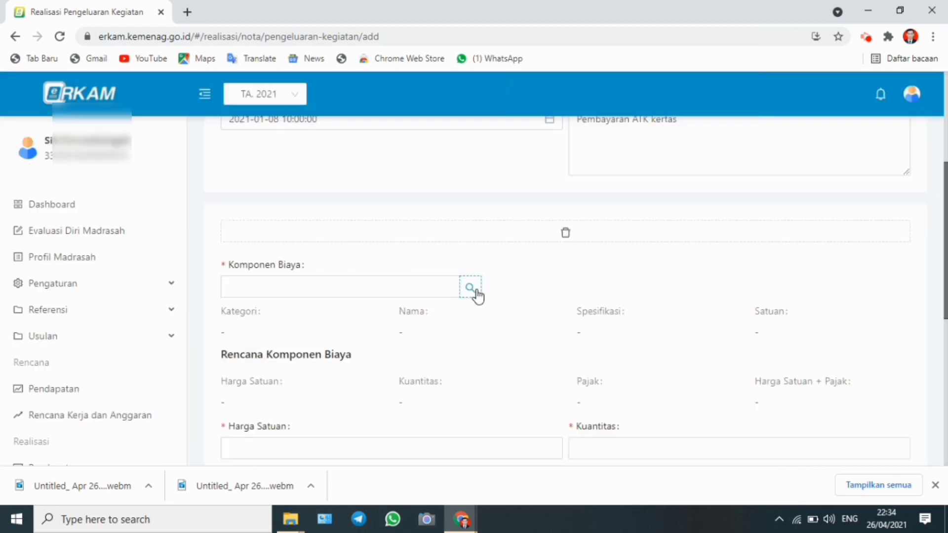
{"action": "left_click", "coordinate": [470, 288]}
{"action": "left_click", "coordinate": [570, 255]}
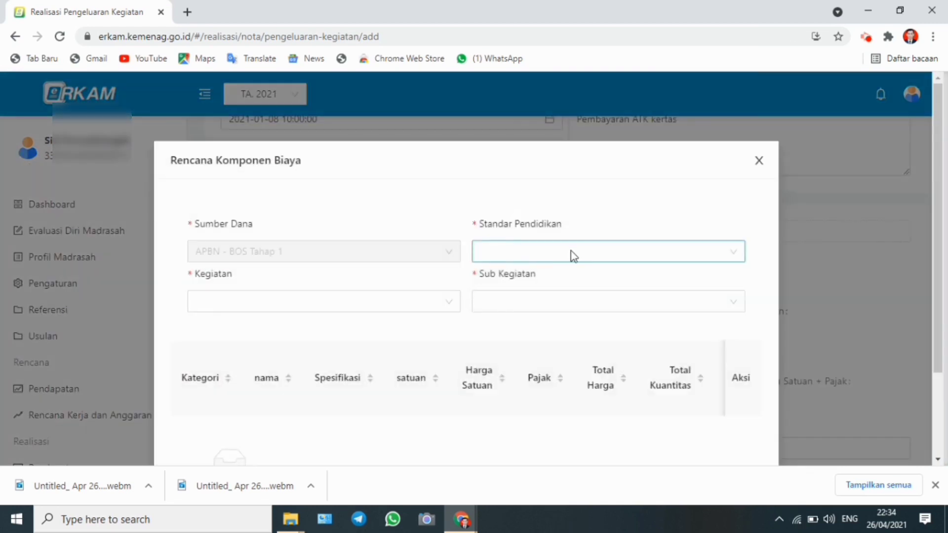
{"action": "left_click", "coordinate": [573, 284]}
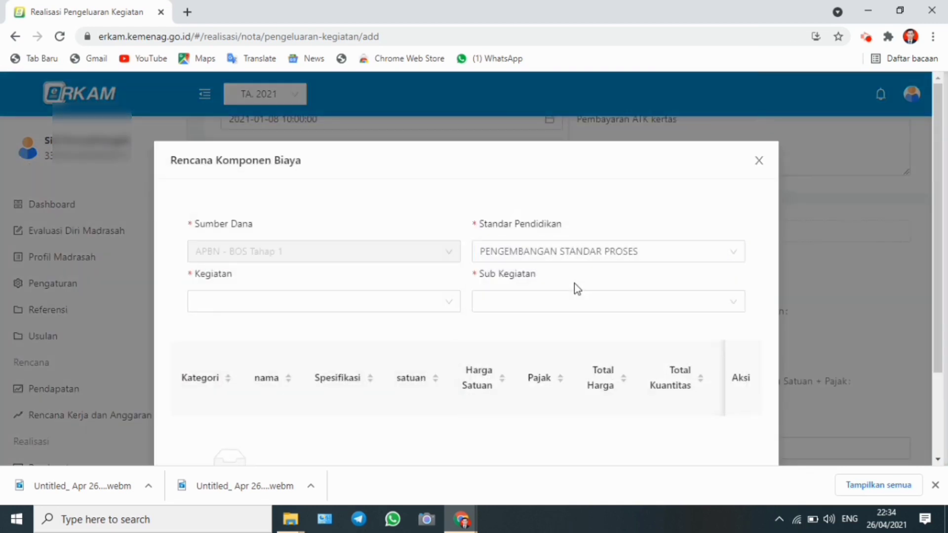
Set the activity to Pengelolaan Kegiatan Belajar Mengajar and the sub-activity to Pelaksanaan kegiatan belajar-mengajar
{"action": "left_click", "coordinate": [442, 305]}
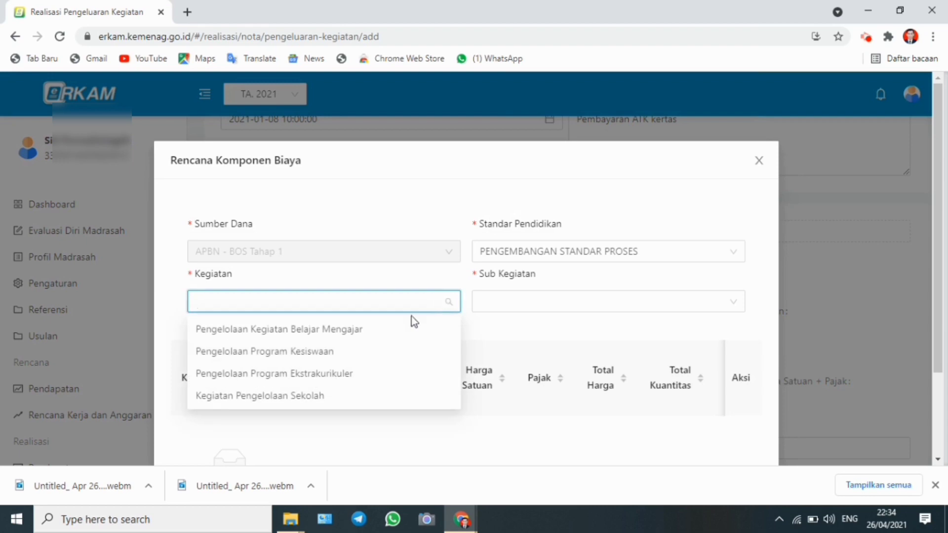
{"action": "left_click", "coordinate": [382, 334]}
{"action": "left_click", "coordinate": [534, 310]}
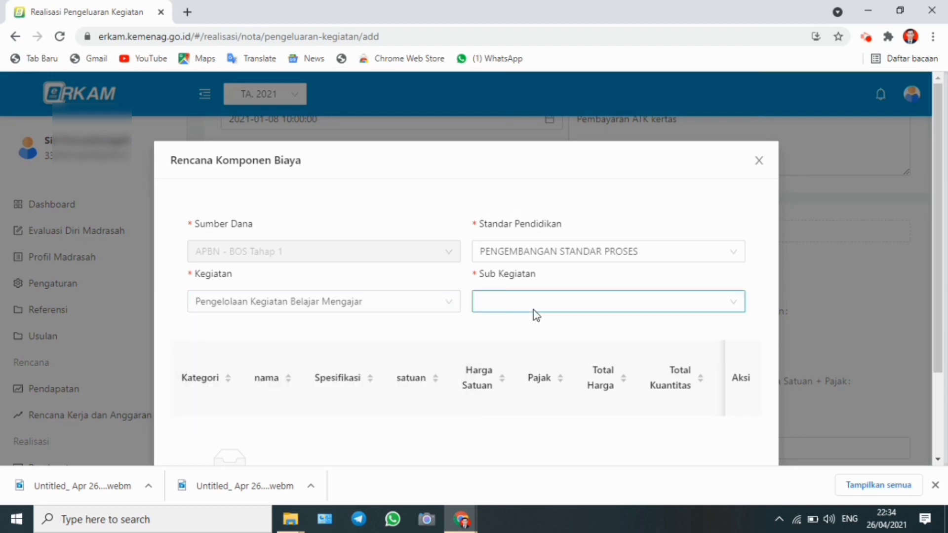
{"action": "left_click", "coordinate": [537, 329]}
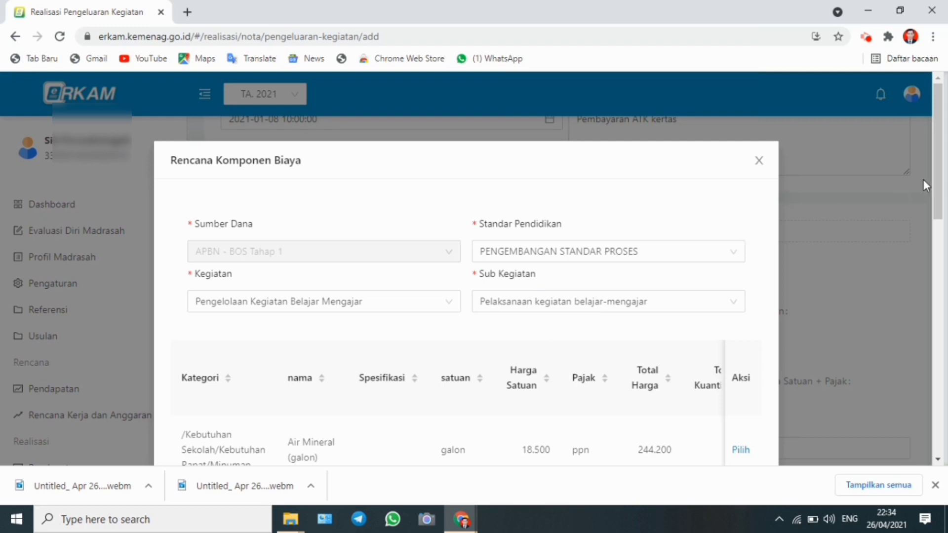
Pick Kertas HVS A4, 70 gram as the cost component
{"action": "left_click_drag", "start_coordinate": [938, 185], "coordinate": [905, 350]}
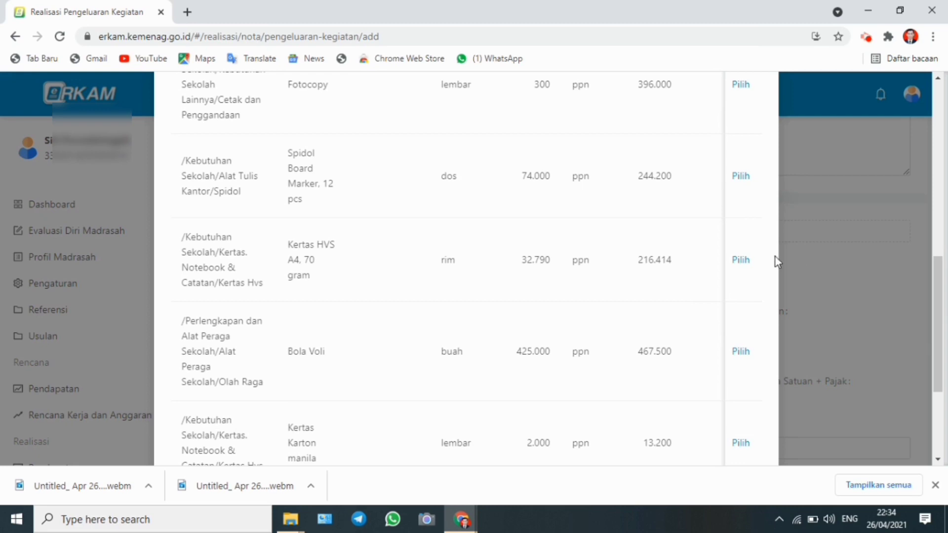
{"action": "left_click", "coordinate": [740, 262]}
Enter a unit price of 32790 and a quantity of 2, and save the expense
{"action": "left_click_drag", "start_coordinate": [946, 276], "coordinate": [941, 359]}
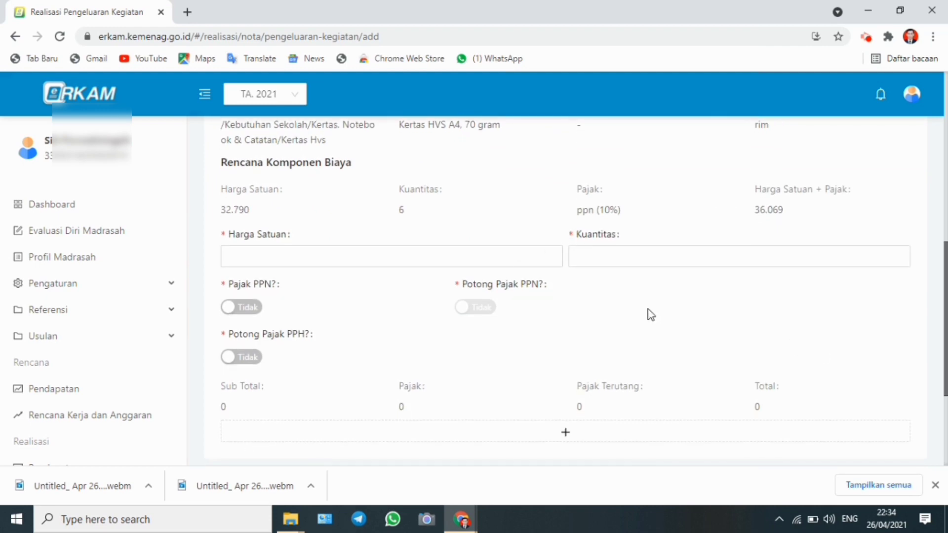
{"action": "left_click", "coordinate": [332, 256]}
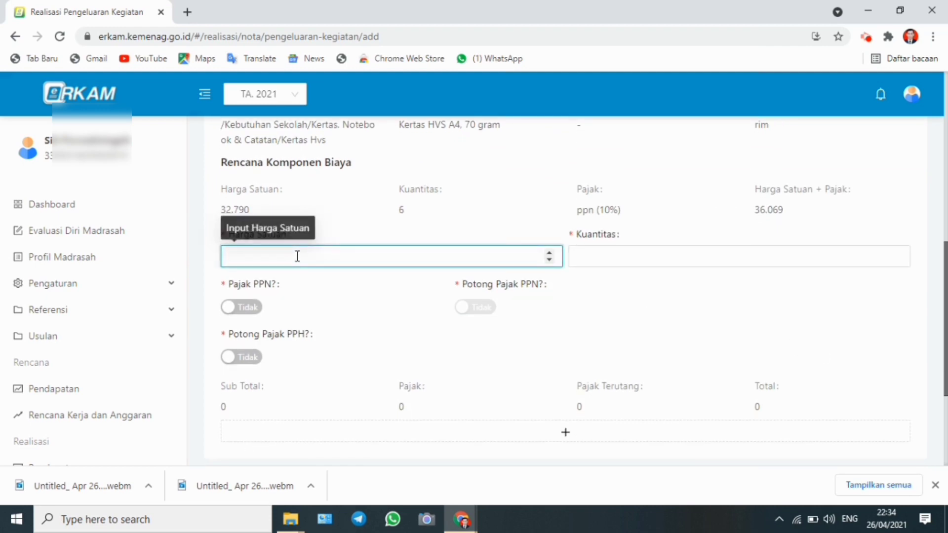
{"action": "type", "text": "32790"}
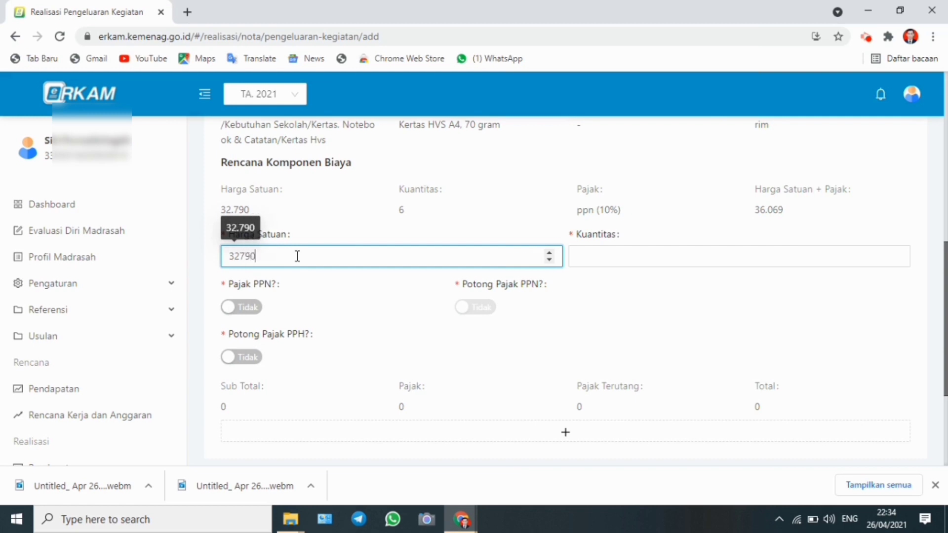
{"action": "left_click", "coordinate": [590, 255]}
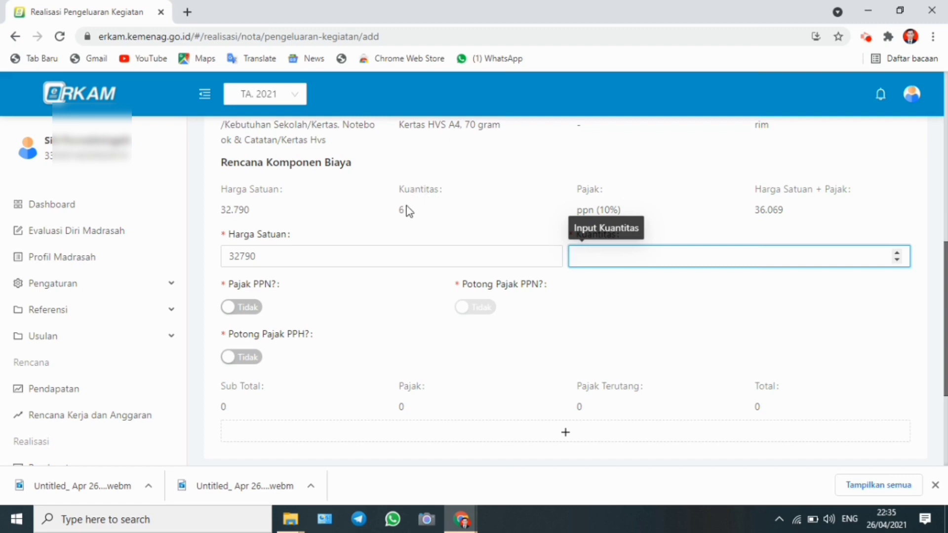
{"action": "type", "text": "2"}
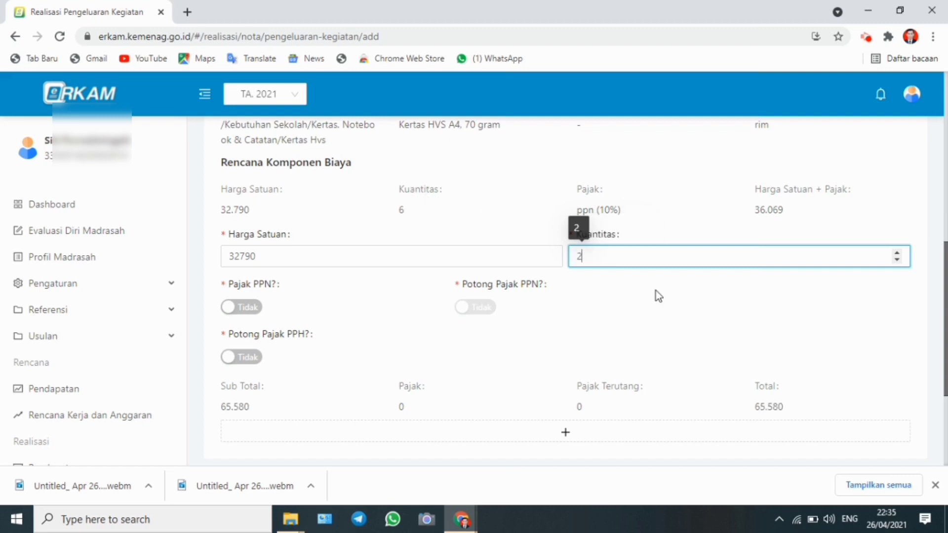
{"action": "left_click", "coordinate": [814, 319]}
{"action": "left_click_drag", "start_coordinate": [945, 302], "coordinate": [946, 392]}
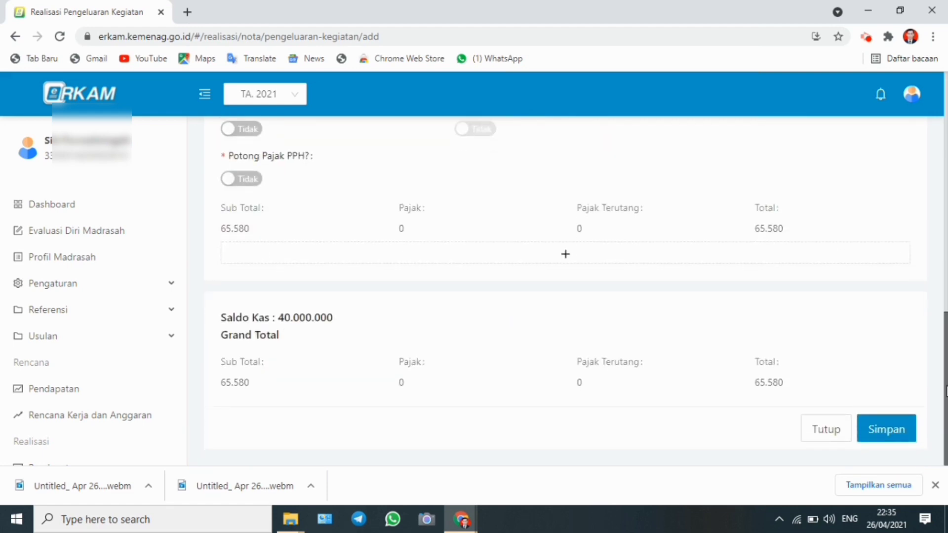
{"action": "left_click", "coordinate": [902, 425]}
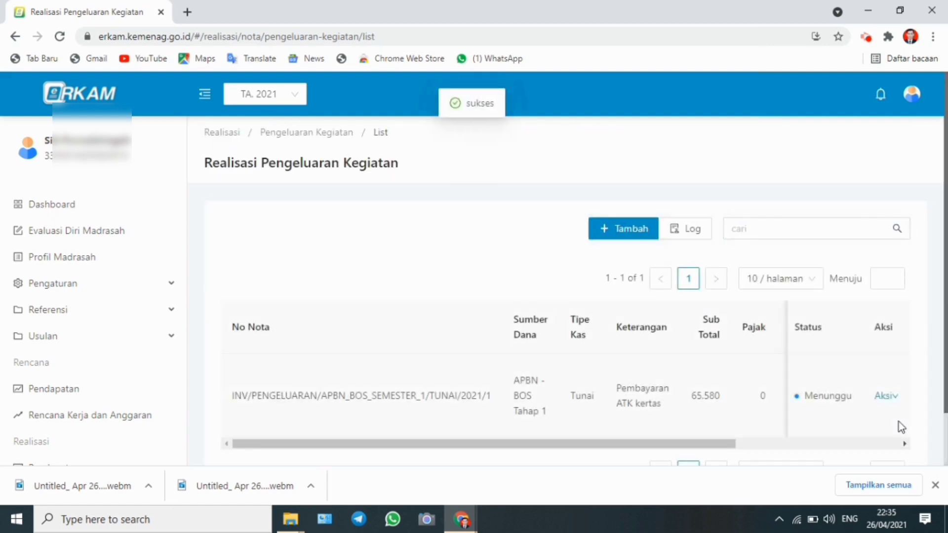
Start a new activity expense entry and set its fund source to APBN - BOS Tahap 1
{"action": "left_click_drag", "start_coordinate": [946, 291], "coordinate": [945, 351]}
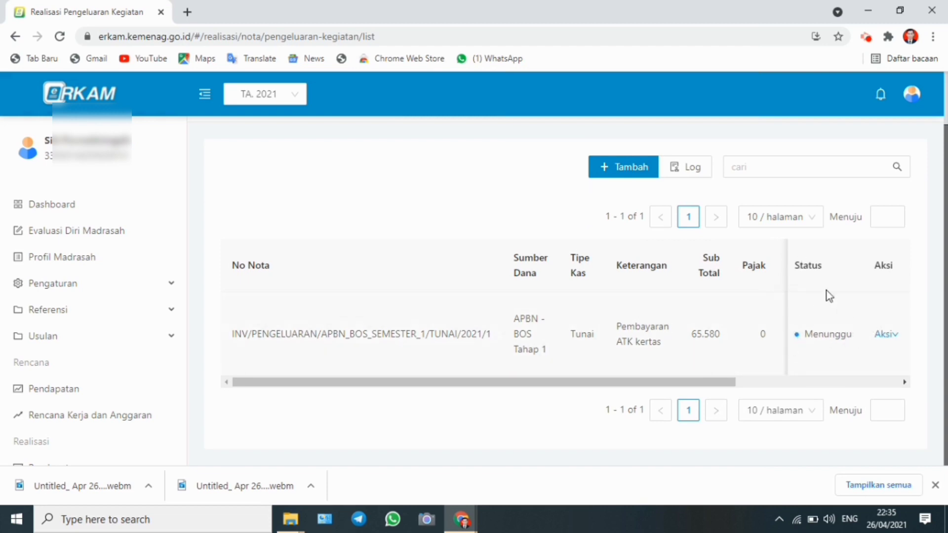
{"action": "scroll", "coordinate": [568, 291], "scroll_direction": "up", "scroll_amount": 2}
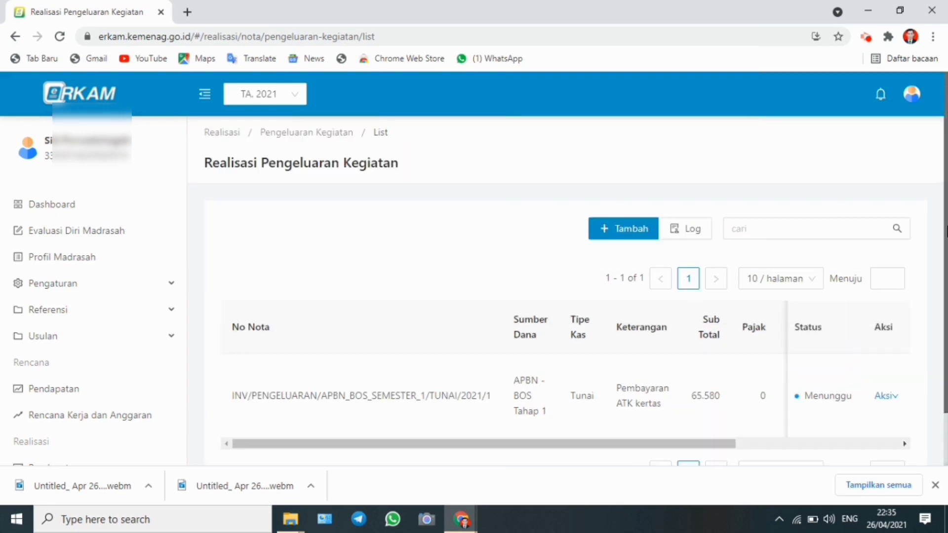
{"action": "left_click", "coordinate": [824, 225]}
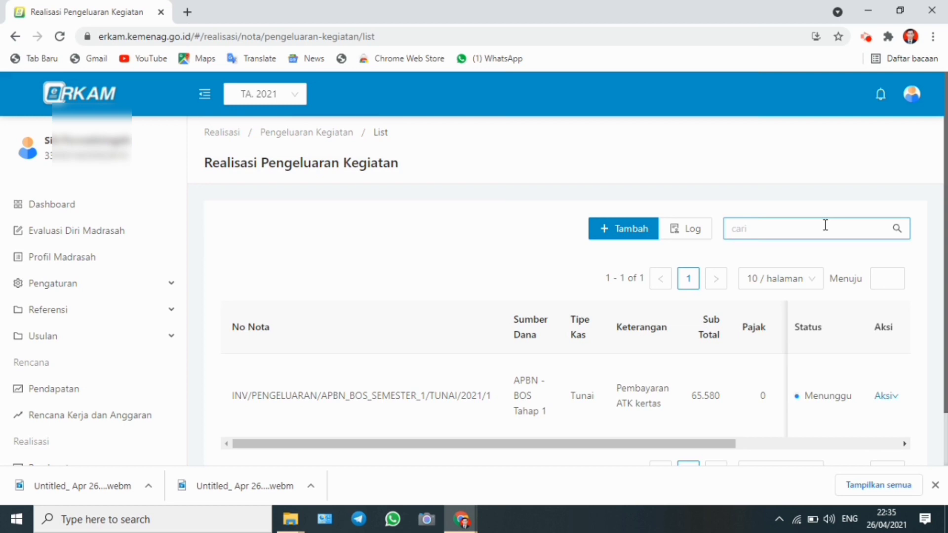
{"action": "left_click", "coordinate": [739, 215]}
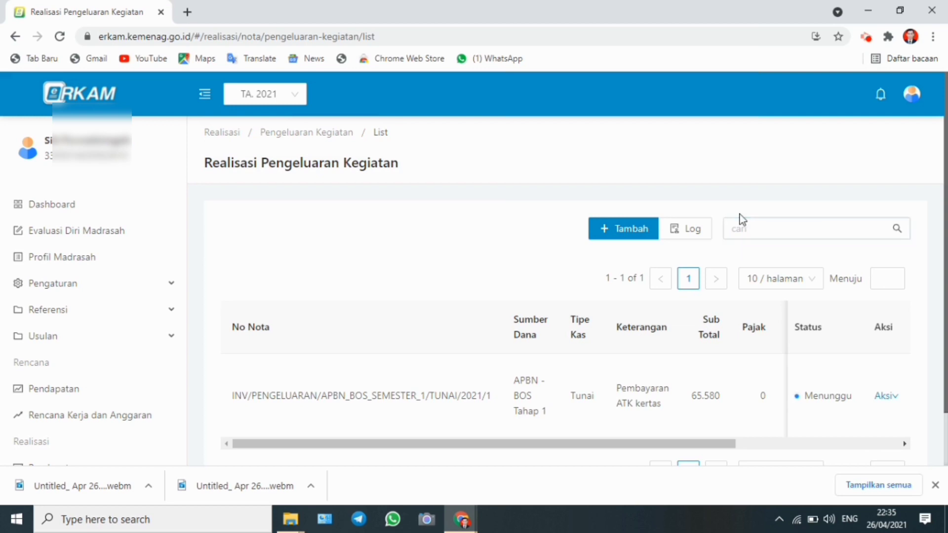
{"action": "left_click", "coordinate": [631, 226]}
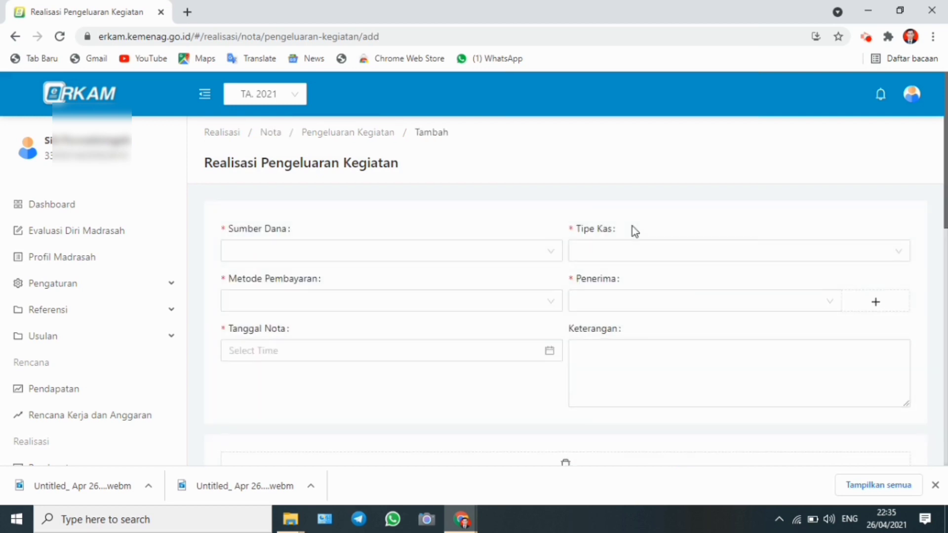
{"action": "left_click", "coordinate": [550, 251]}
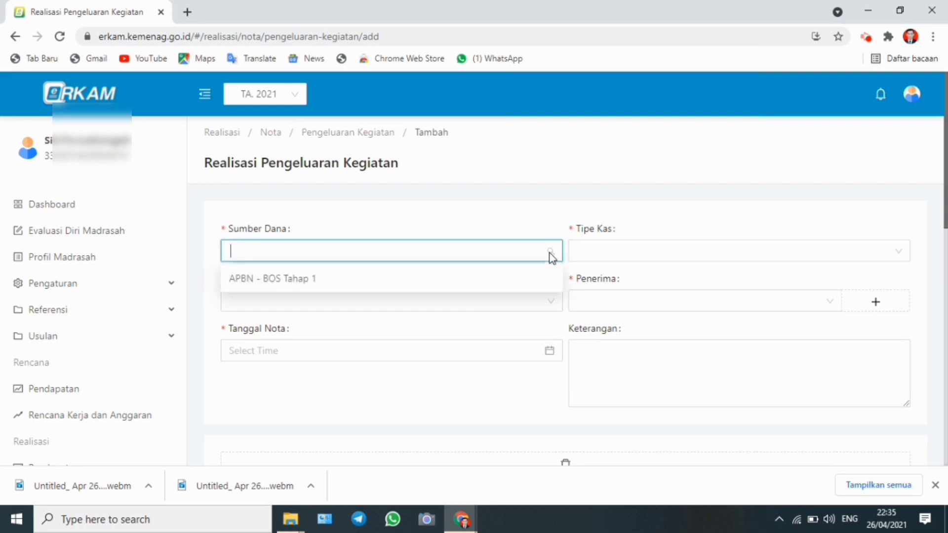
{"action": "left_click", "coordinate": [482, 286]}
Set both the cash type and the payment method to Tunai
{"action": "left_click", "coordinate": [587, 258]}
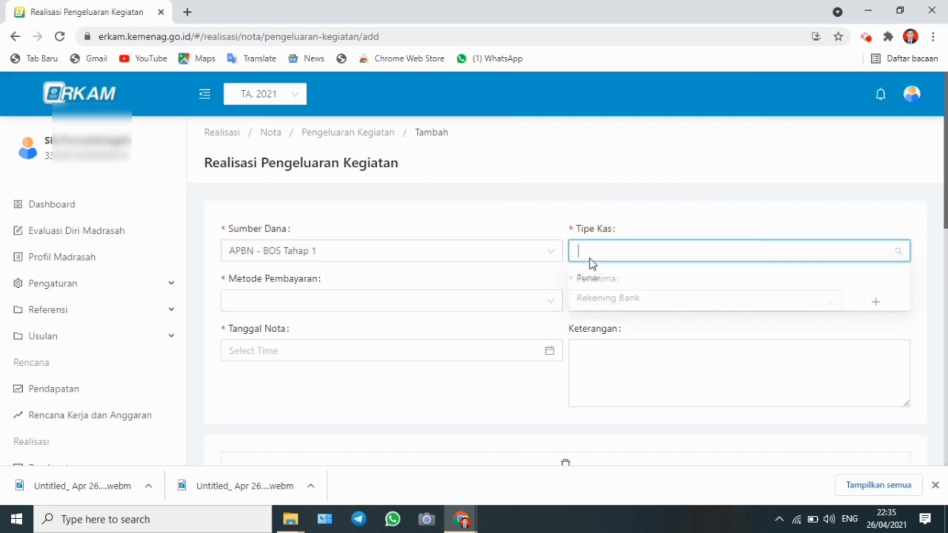
{"action": "left_click", "coordinate": [592, 280]}
{"action": "left_click", "coordinate": [551, 300]}
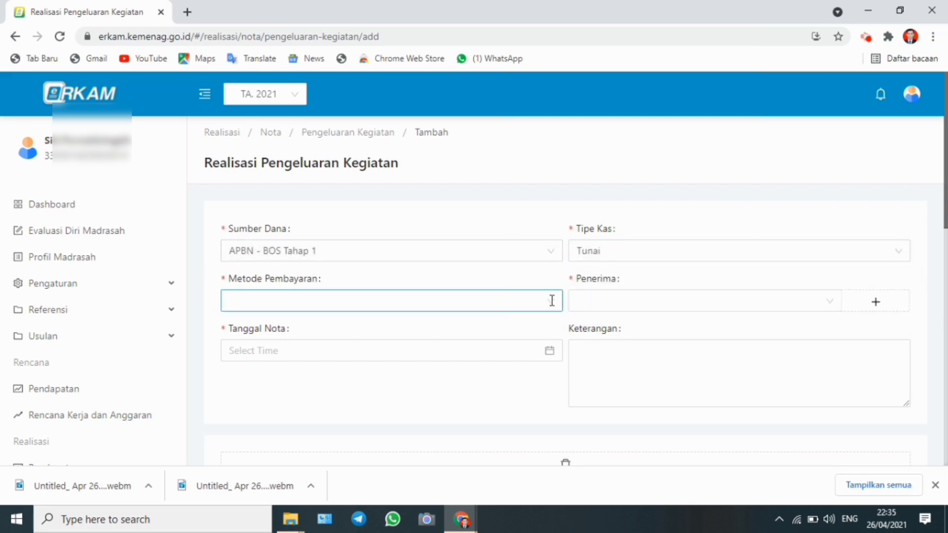
{"action": "left_click", "coordinate": [450, 329]}
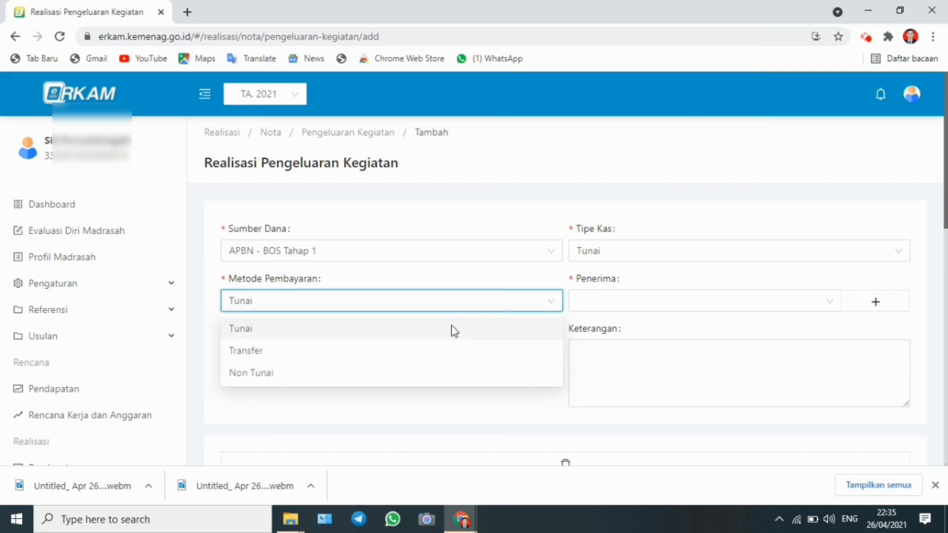
Choose the first listed individual as the expense recipient
{"action": "left_click", "coordinate": [607, 306]}
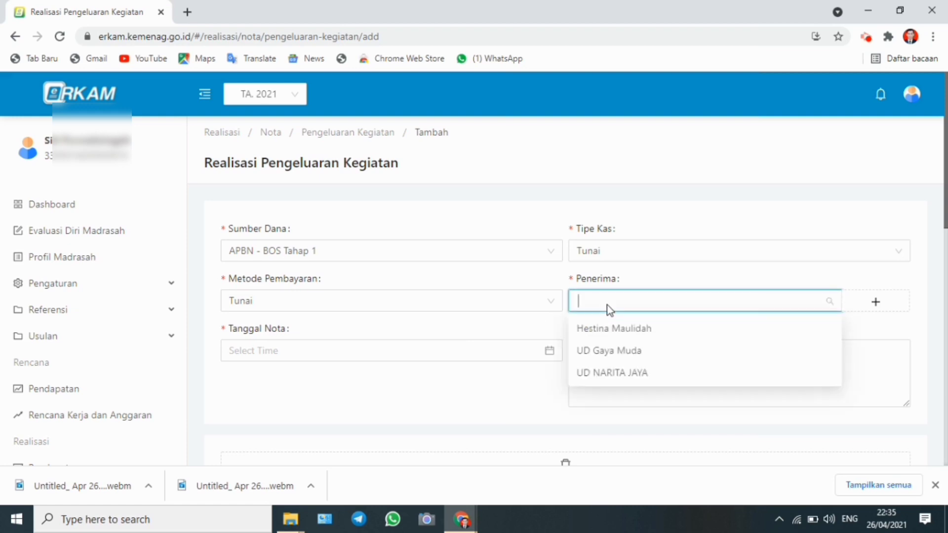
{"action": "left_click", "coordinate": [614, 328]}
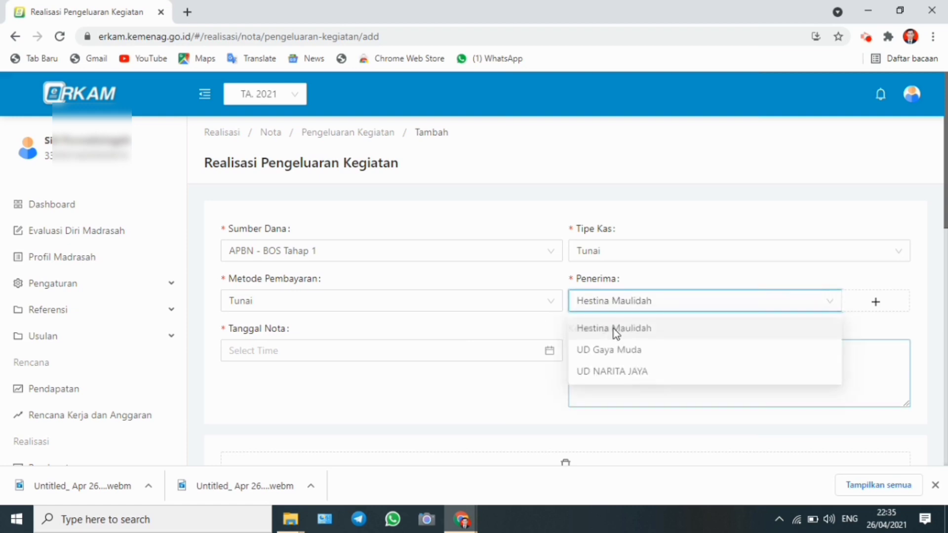
{"action": "left_click", "coordinate": [549, 351]}
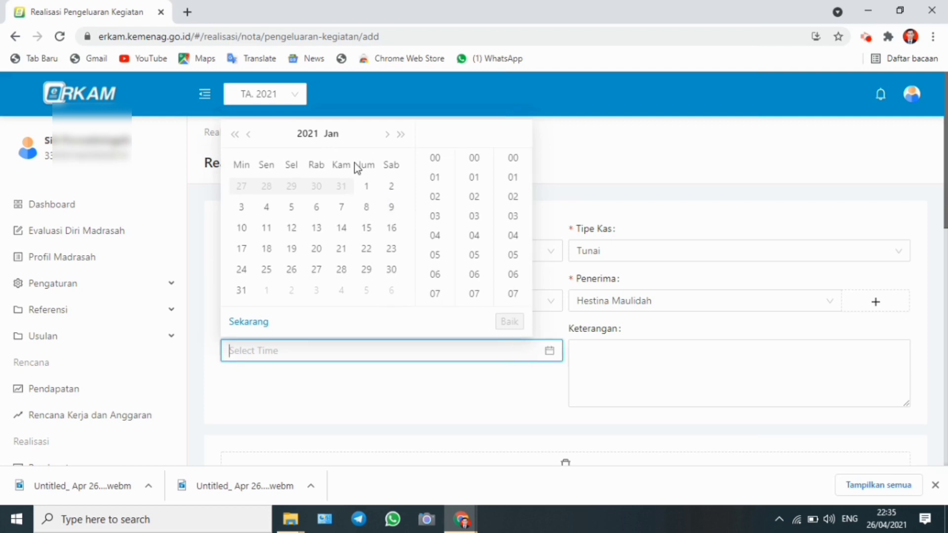
{"action": "left_click", "coordinate": [366, 207]}
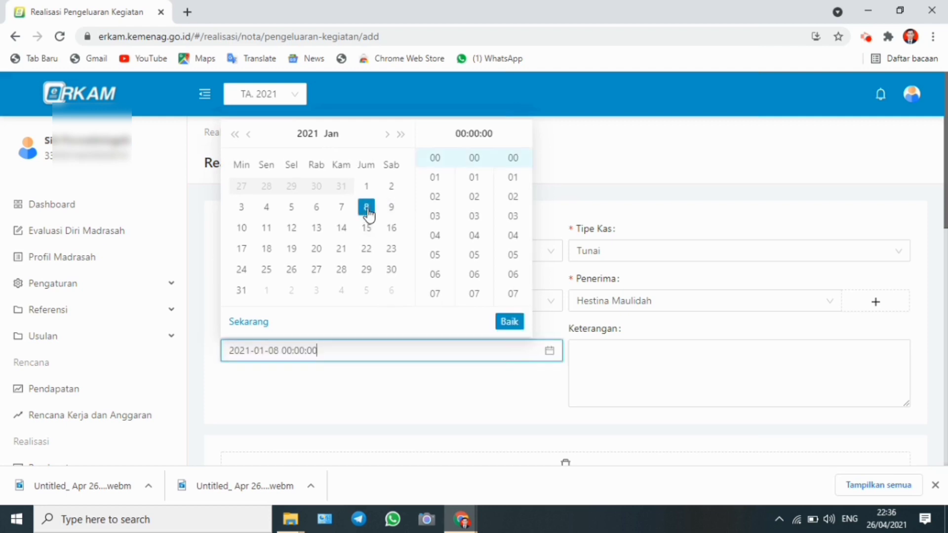
{"action": "left_click", "coordinate": [448, 300]}
{"action": "left_click", "coordinate": [448, 299]}
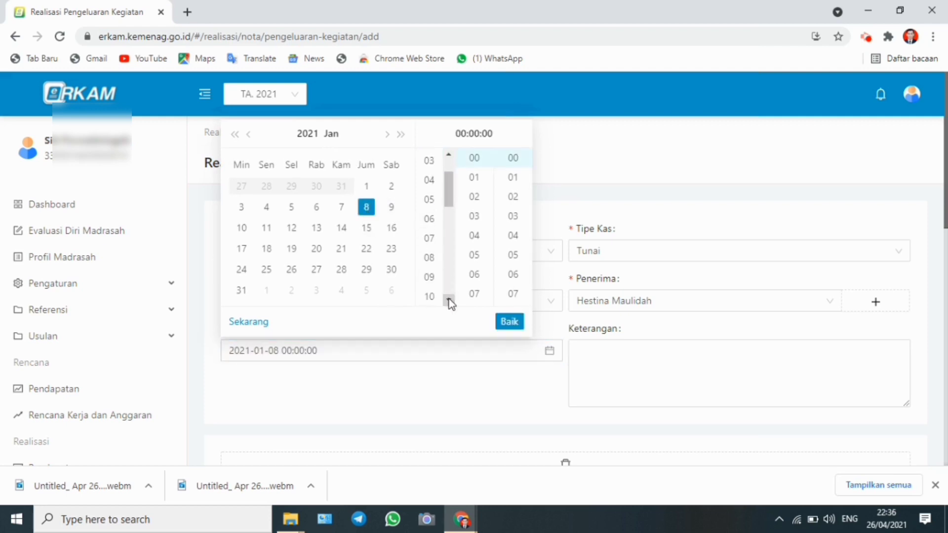
{"action": "left_click", "coordinate": [429, 279]}
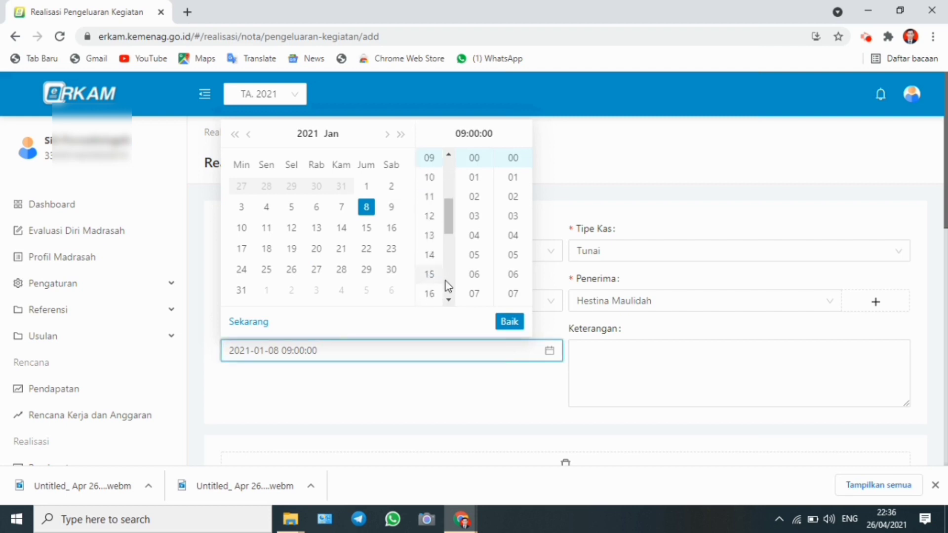
{"action": "left_click", "coordinate": [508, 321]}
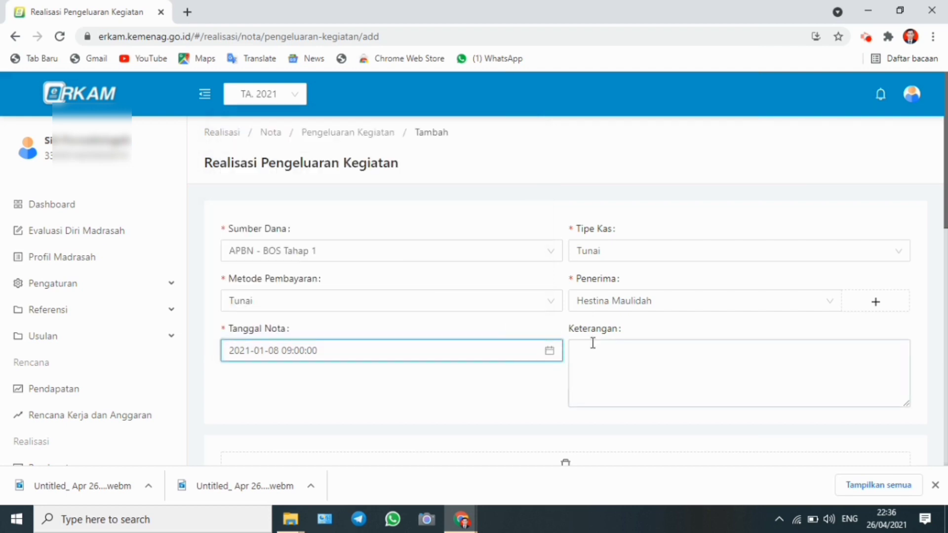
Enter the description Pembayaran Honor rutin GBPN
{"action": "left_click", "coordinate": [598, 357]}
{"action": "type", "text": "Pemb"}
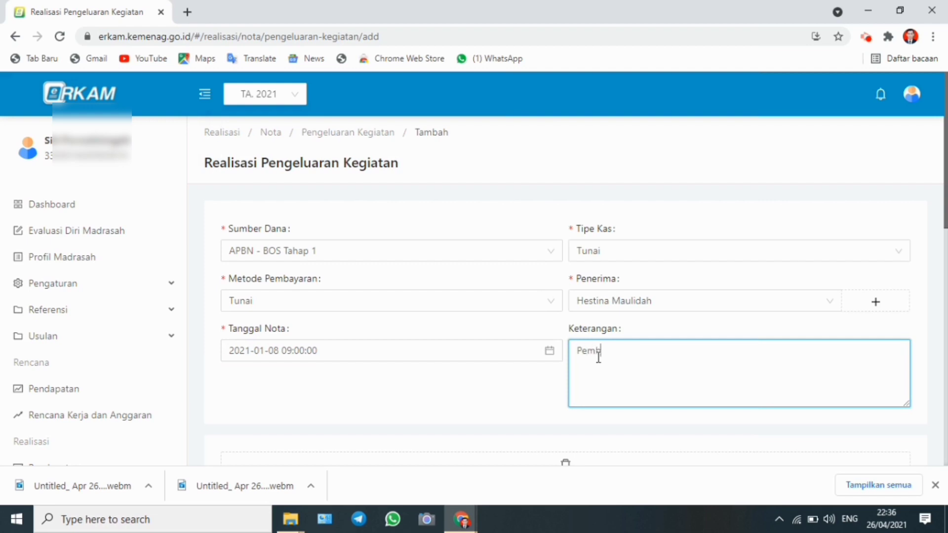
{"action": "type", "text": "ayaran Honor rutin GBPN"}
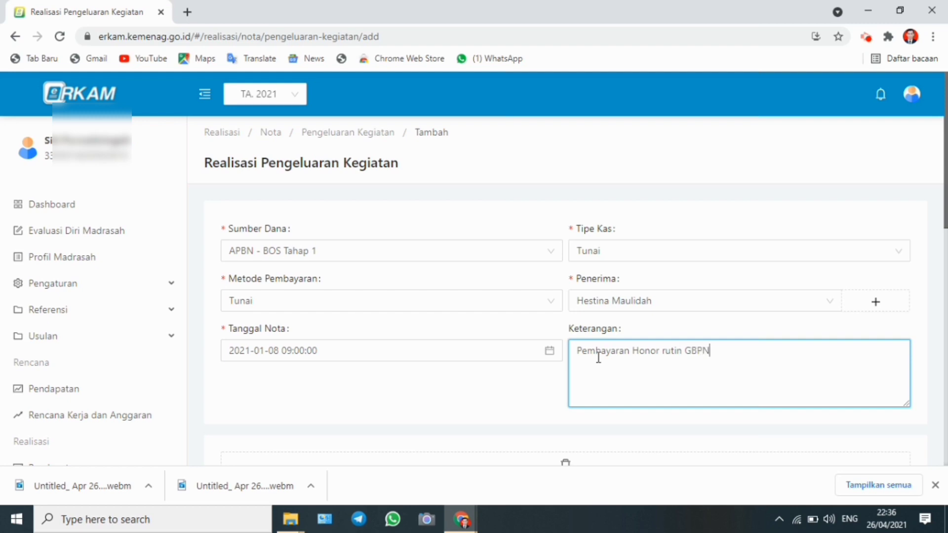
{"action": "type", "text": "S Januari-Maret"}
Pick the cost component Honor Rutin GBPNS under Pengembangan Standar Pengelolaan, Kegiatan Pengembangan Manajemen Sekolah and the honor GBPNS sub-activity
{"action": "scroll", "coordinate": [945, 301], "scroll_direction": "down", "scroll_amount": 5}
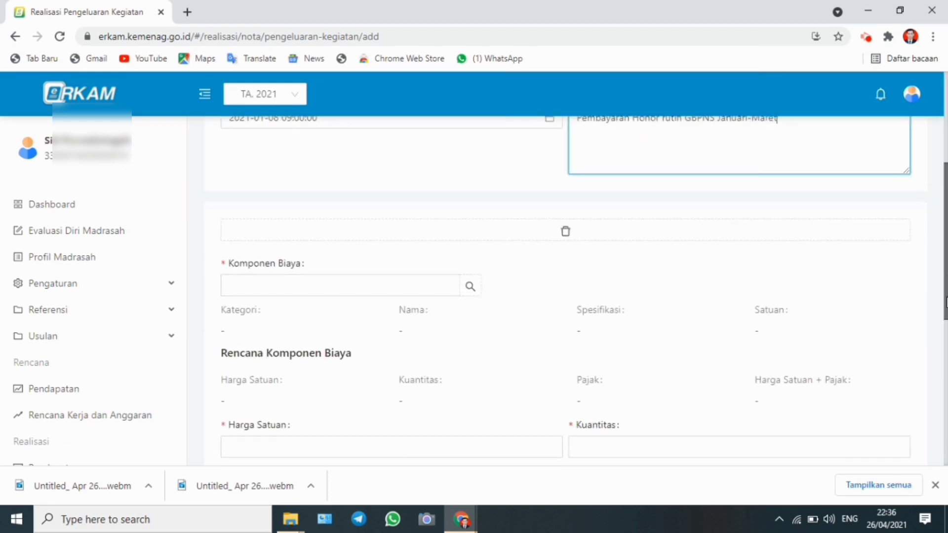
{"action": "left_click", "coordinate": [469, 289]}
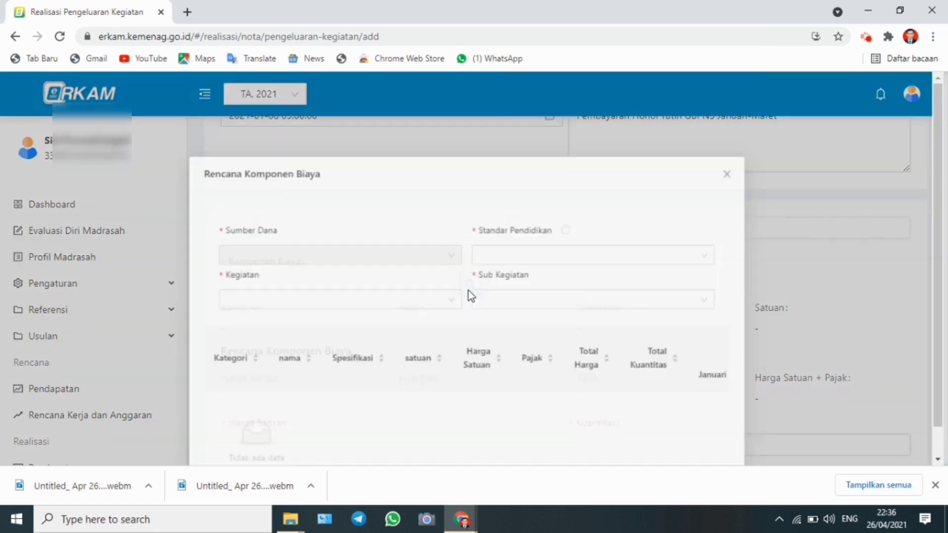
{"action": "left_click", "coordinate": [566, 258]}
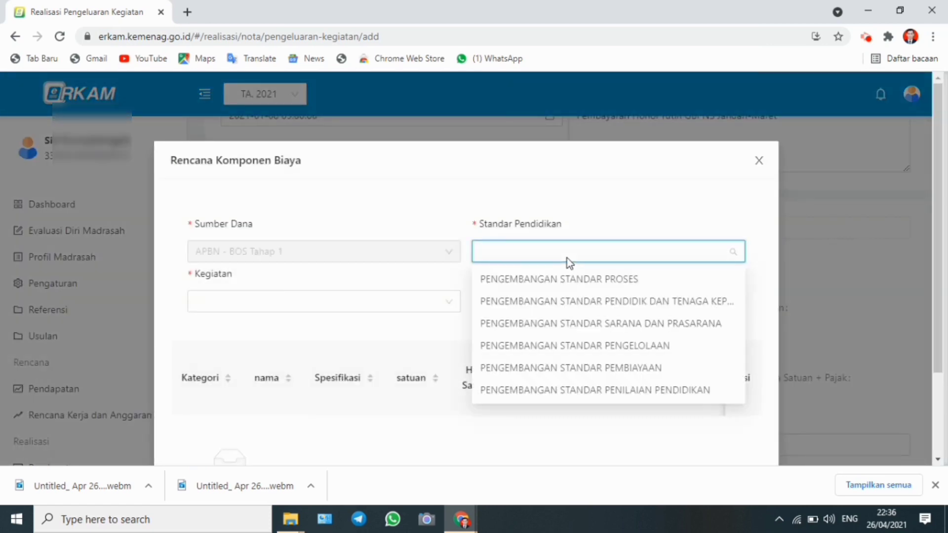
{"action": "left_click", "coordinate": [596, 345]}
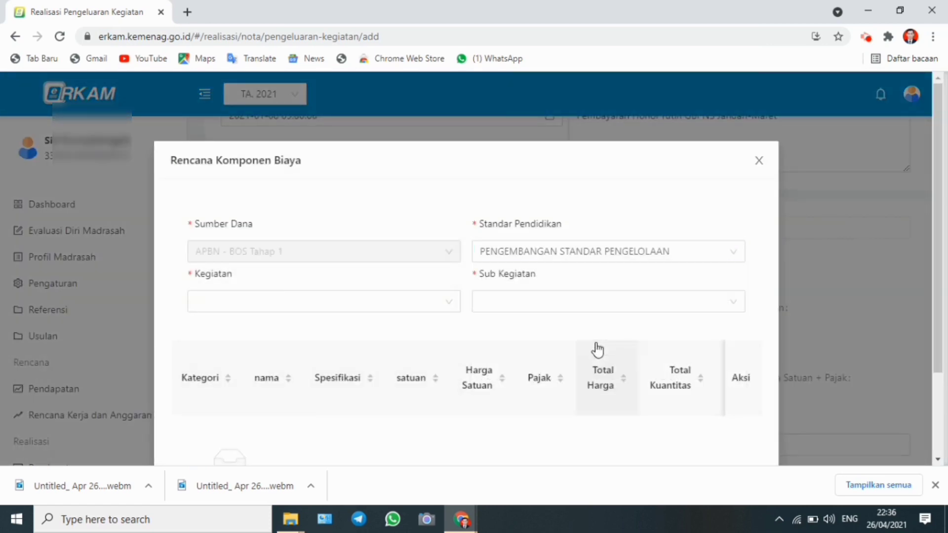
{"action": "left_click", "coordinate": [452, 305]}
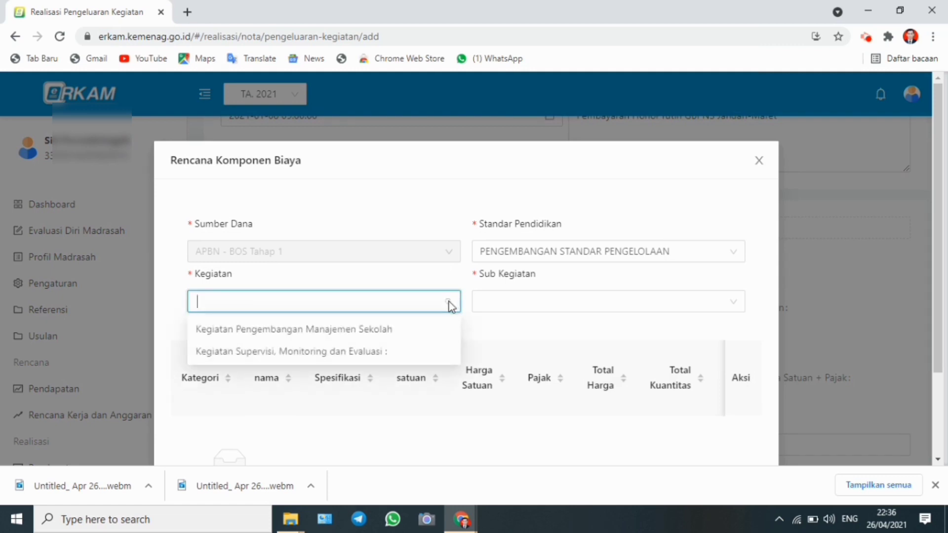
{"action": "left_click", "coordinate": [404, 331]}
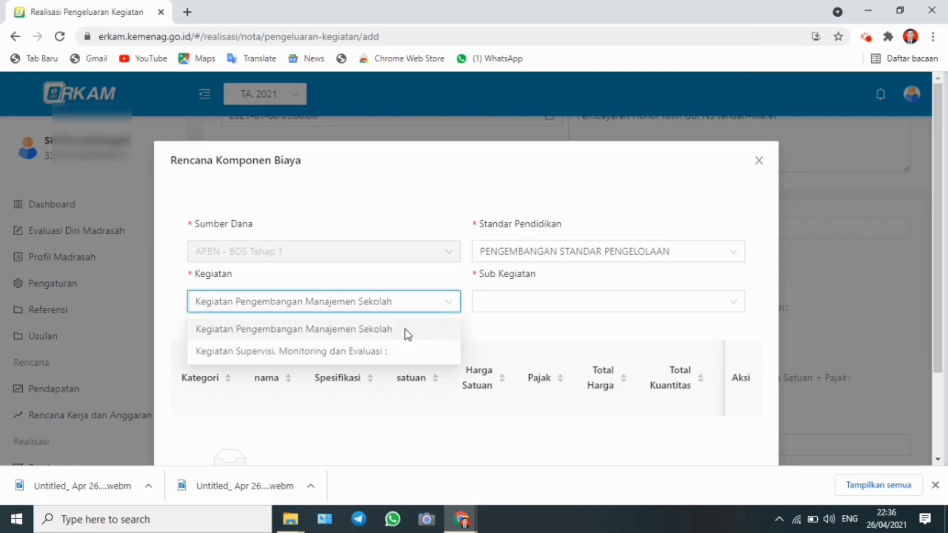
{"action": "left_click", "coordinate": [523, 302]}
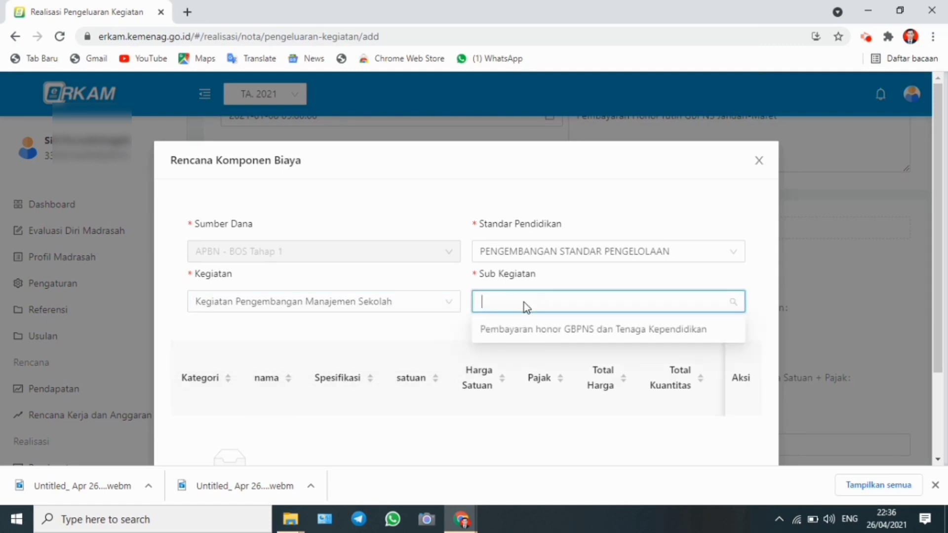
{"action": "left_click", "coordinate": [541, 329]}
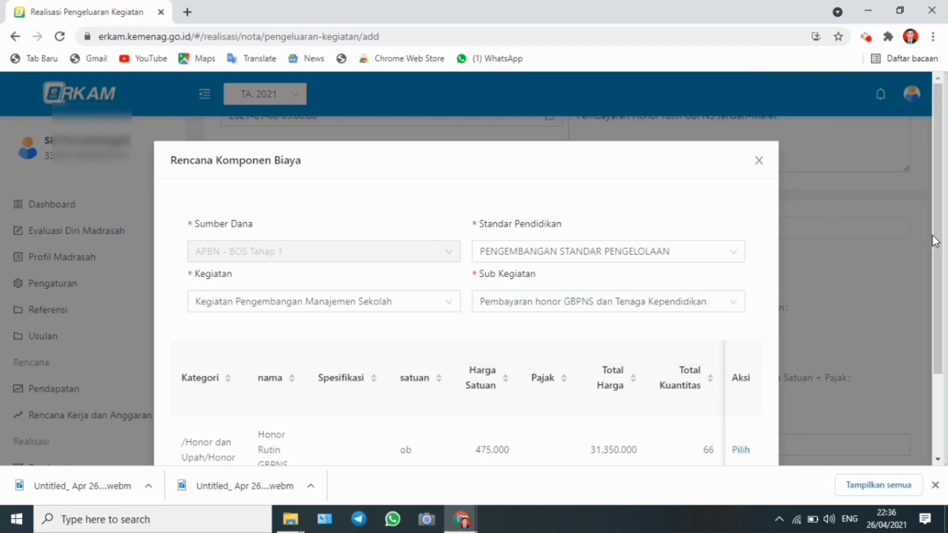
{"action": "left_click_drag", "start_coordinate": [933, 237], "coordinate": [933, 322]}
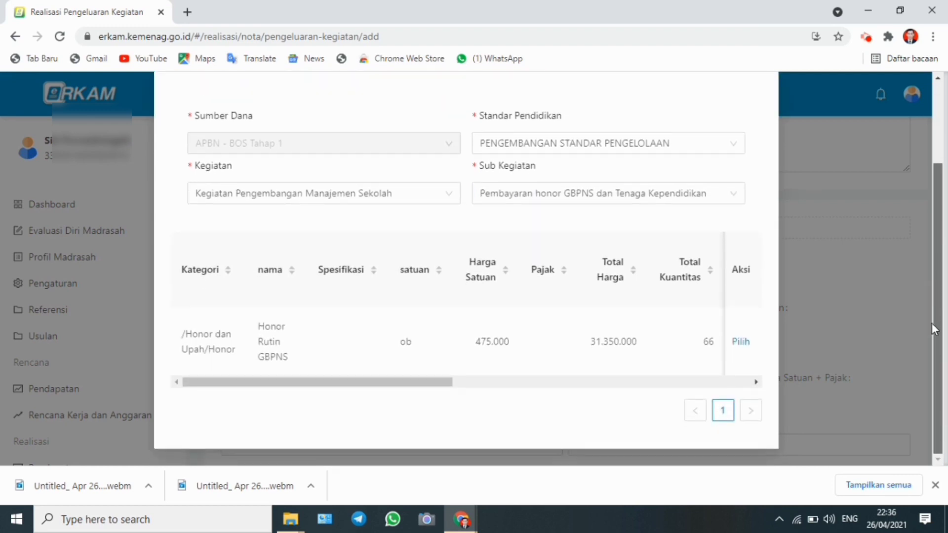
{"action": "left_click", "coordinate": [740, 342]}
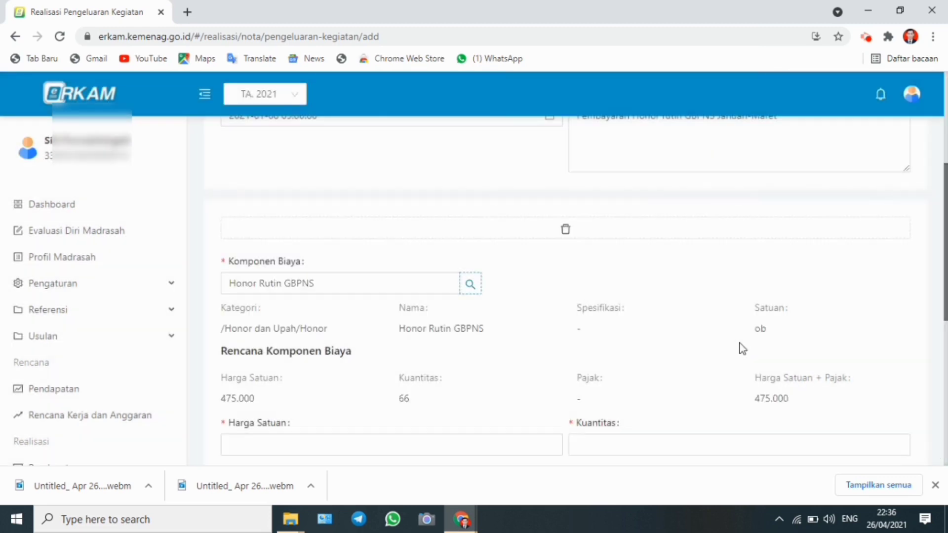
Set the cost component's quantity to 33 and its unit price to 475000
{"action": "scroll", "coordinate": [620, 206], "scroll_direction": "down", "scroll_amount": 3}
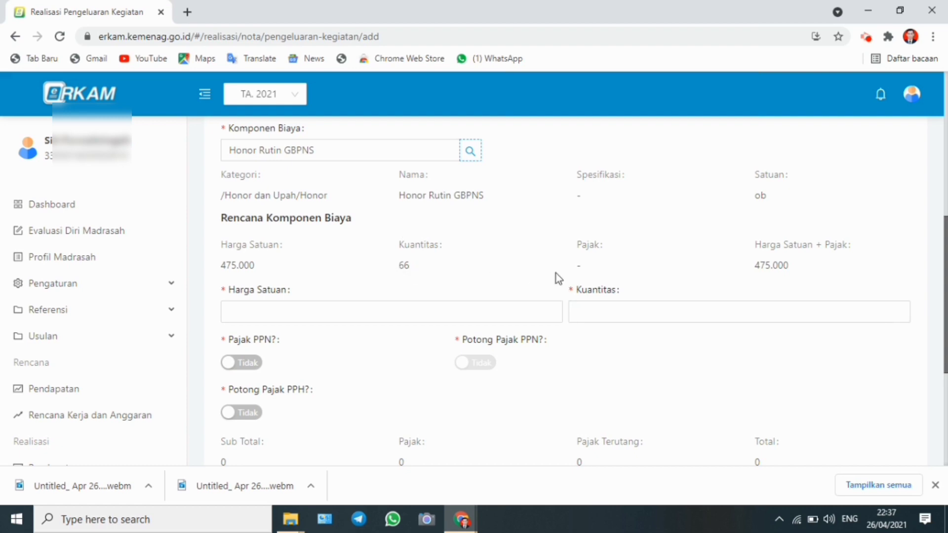
{"action": "scroll", "coordinate": [945, 344], "scroll_direction": "down", "scroll_amount": 1}
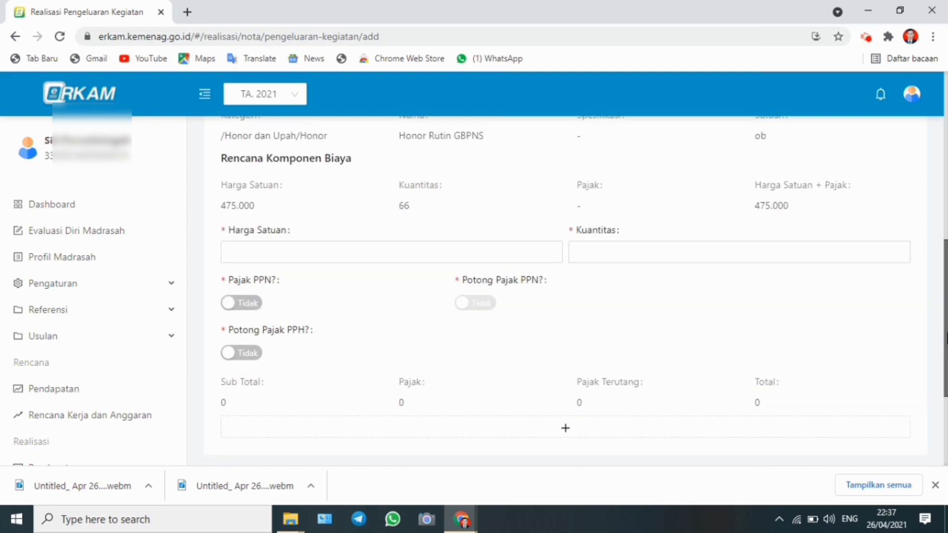
{"action": "left_click", "coordinate": [324, 237]}
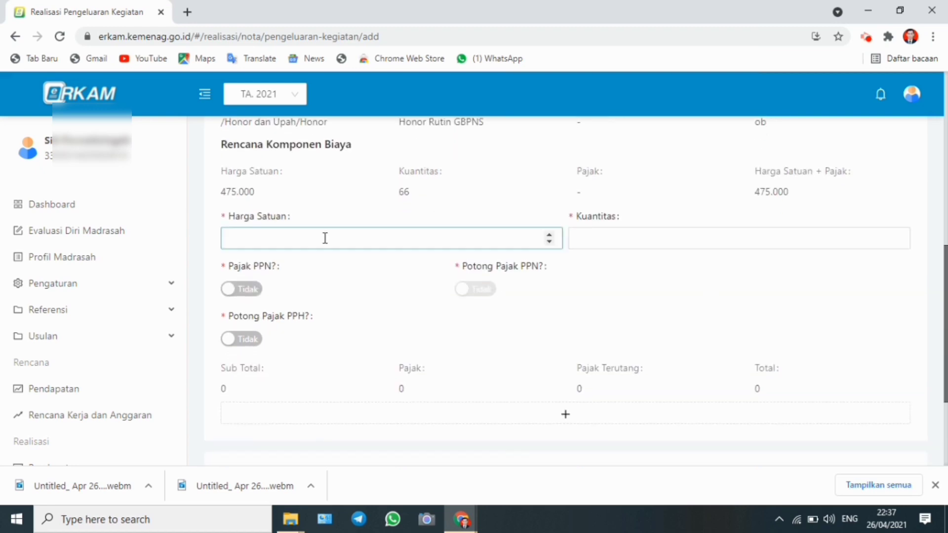
{"action": "left_click", "coordinate": [596, 243]}
{"action": "type", "text": "33"}
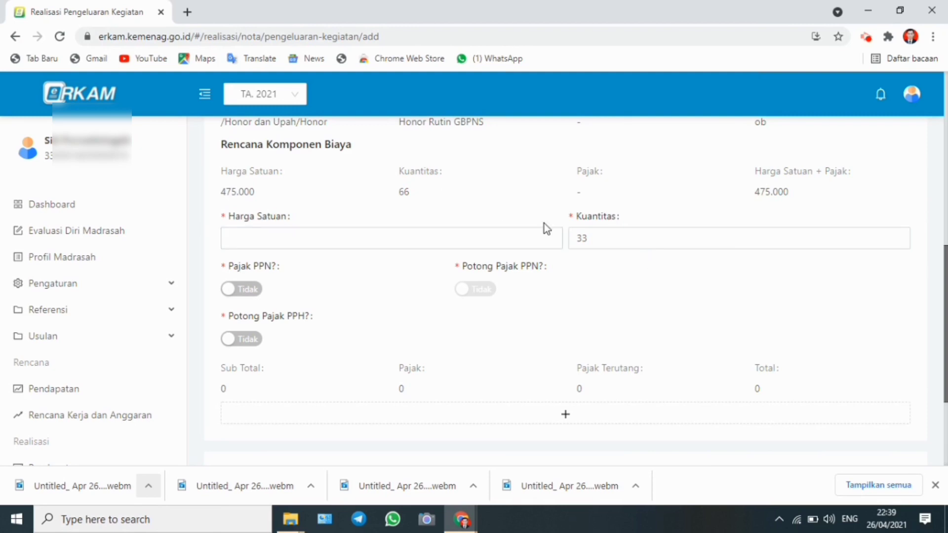
{"action": "left_click", "coordinate": [289, 229]}
{"action": "type", "text": "7"}
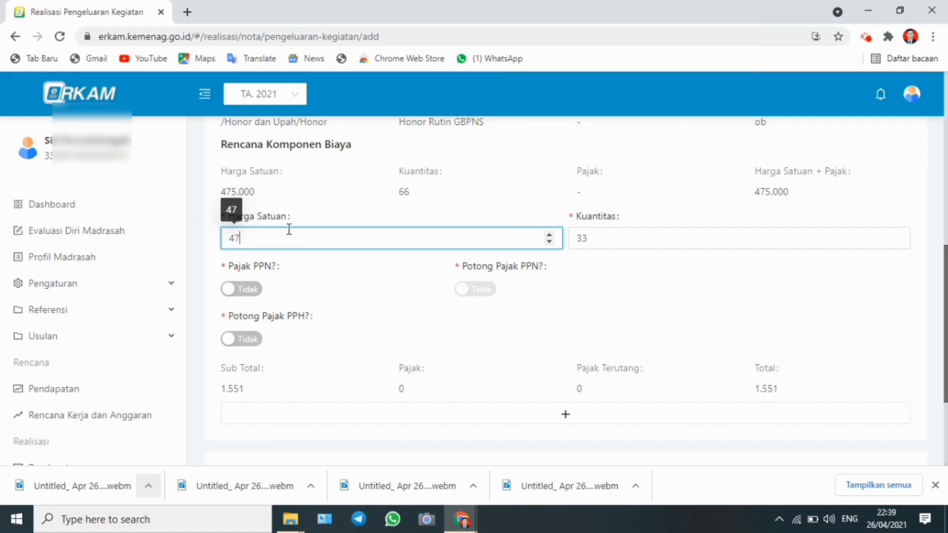
{"action": "type", "text": "5000"}
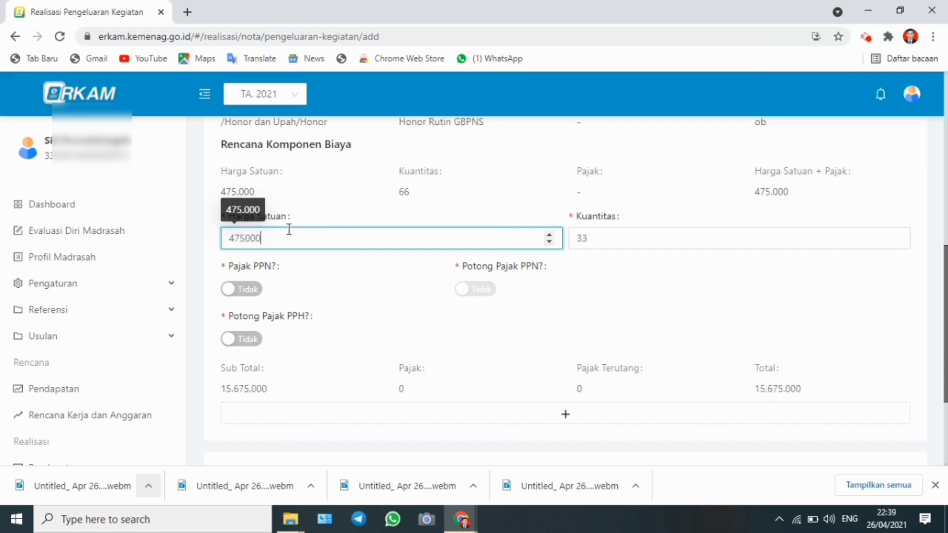
Save the honorarium expense note
{"action": "left_click", "coordinate": [588, 296]}
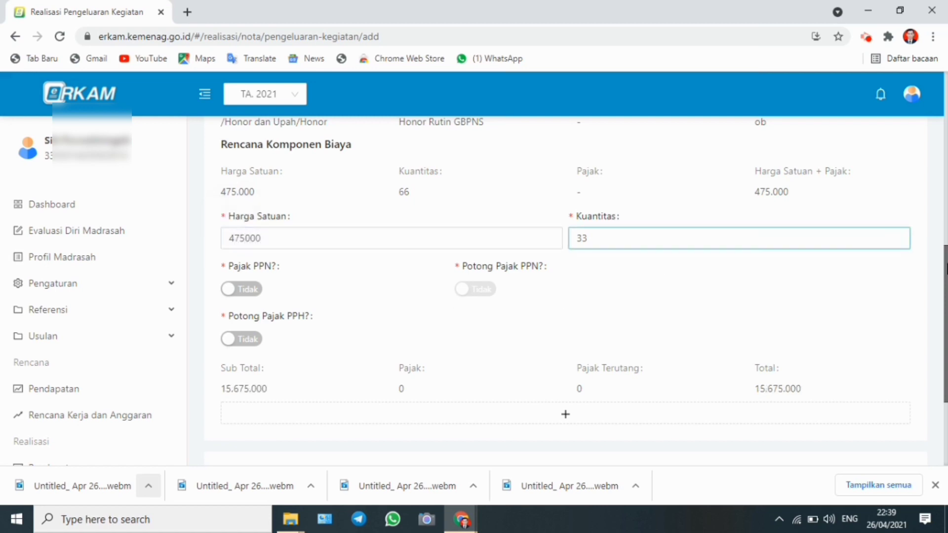
{"action": "scroll", "coordinate": [566, 296], "scroll_direction": "down", "scroll_amount": 3}
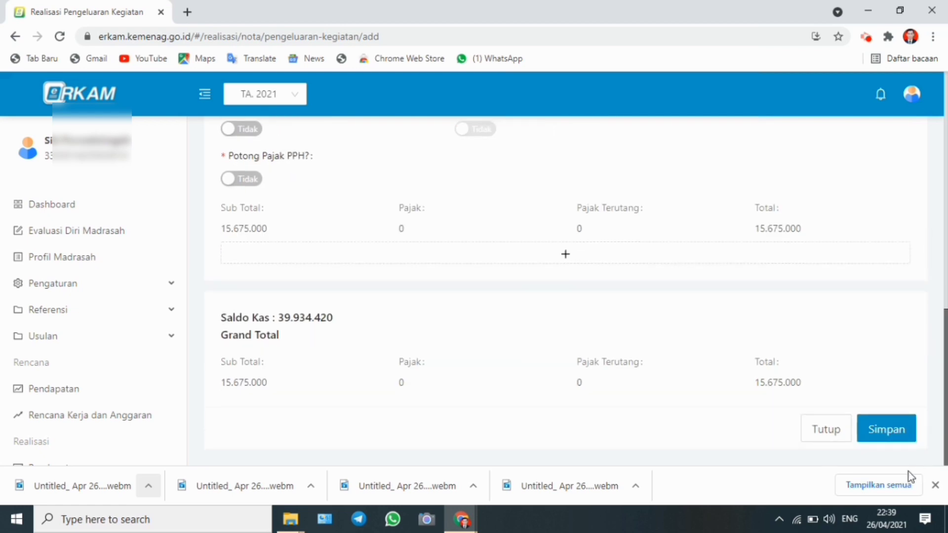
{"action": "left_click", "coordinate": [886, 429]}
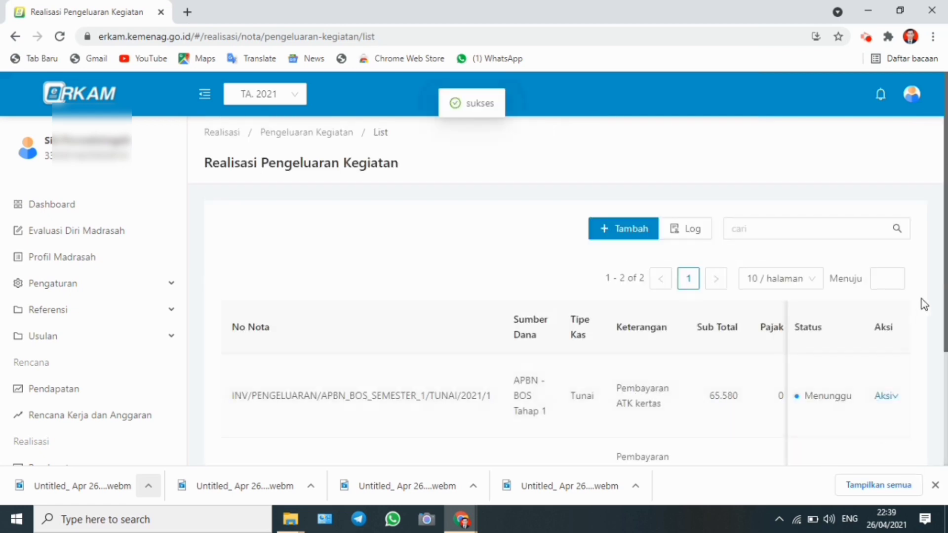
Log out of the current e-RKAM account
{"action": "scroll", "coordinate": [933, 306], "scroll_direction": "down", "scroll_amount": 2}
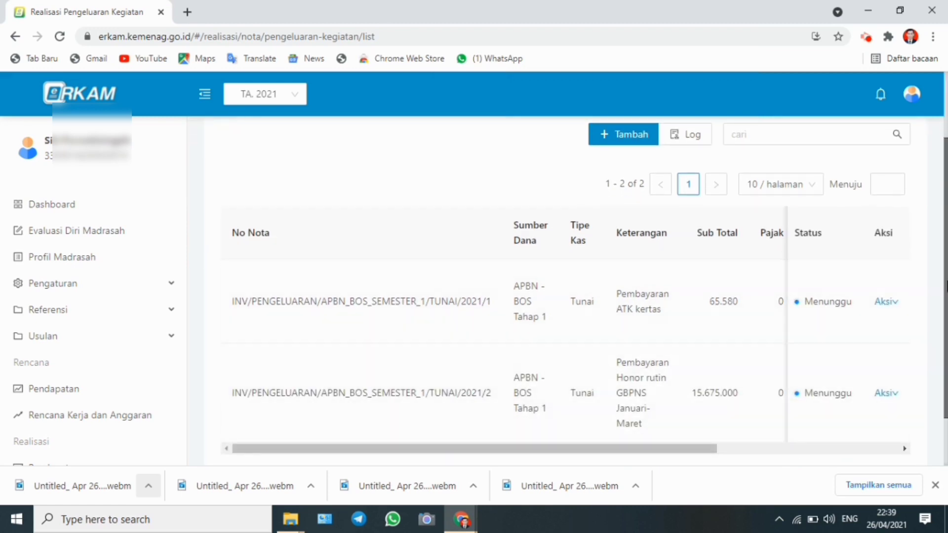
{"action": "left_click_drag", "start_coordinate": [946, 281], "coordinate": [946, 220]}
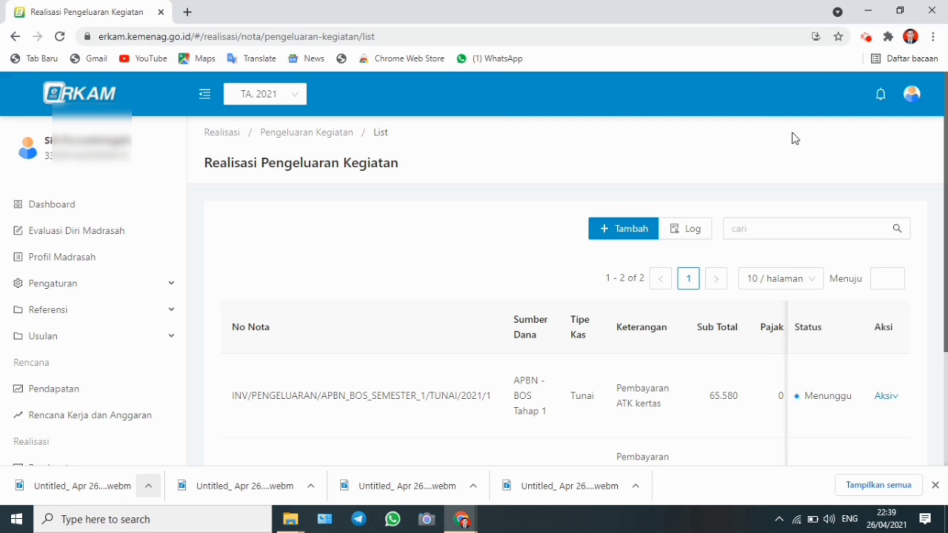
{"action": "mouse_move", "coordinate": [912, 104]}
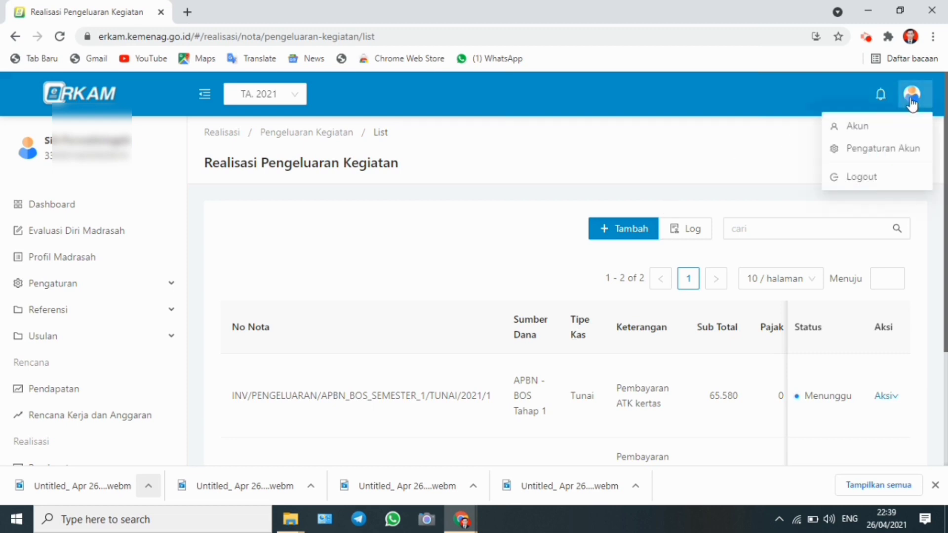
{"action": "left_click", "coordinate": [868, 178]}
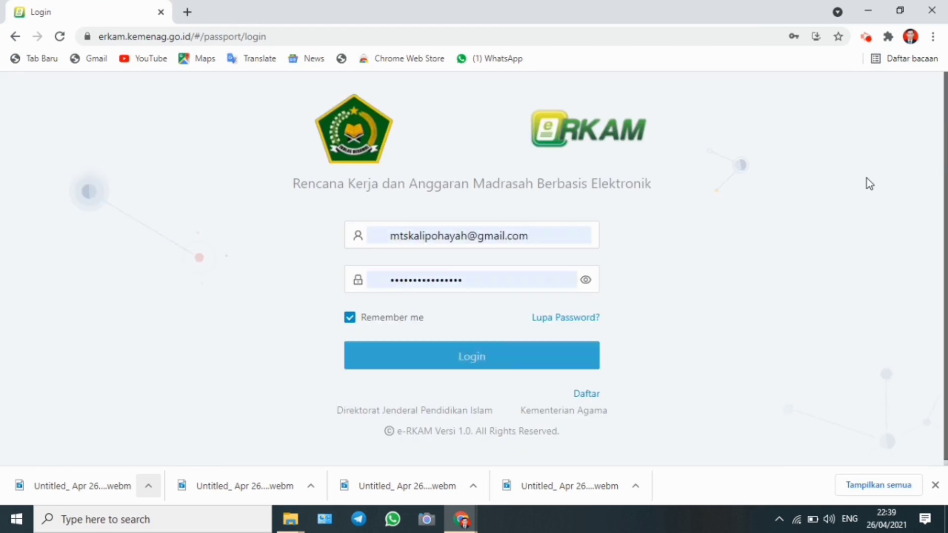
Log in with another saved account's e-mail and password
{"action": "left_click", "coordinate": [567, 242]}
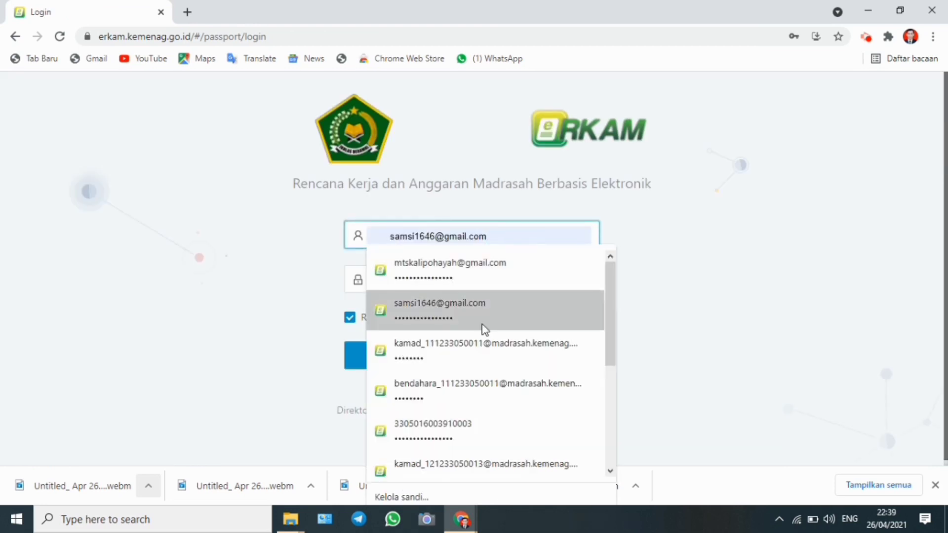
{"action": "left_click", "coordinate": [483, 328]}
{"action": "left_click", "coordinate": [469, 360]}
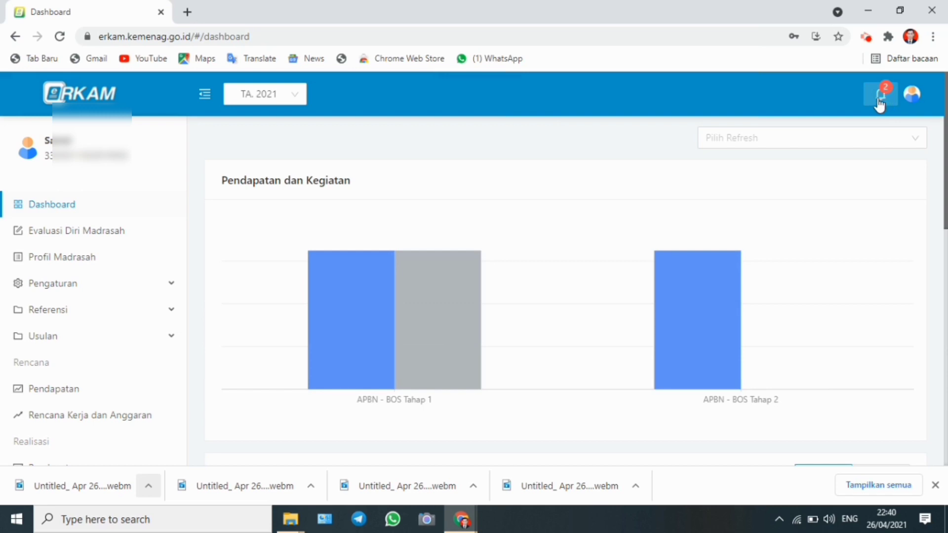
Open the expense notes awaiting approval from the notifications
{"action": "left_click", "coordinate": [879, 103]}
{"action": "left_click", "coordinate": [788, 176]}
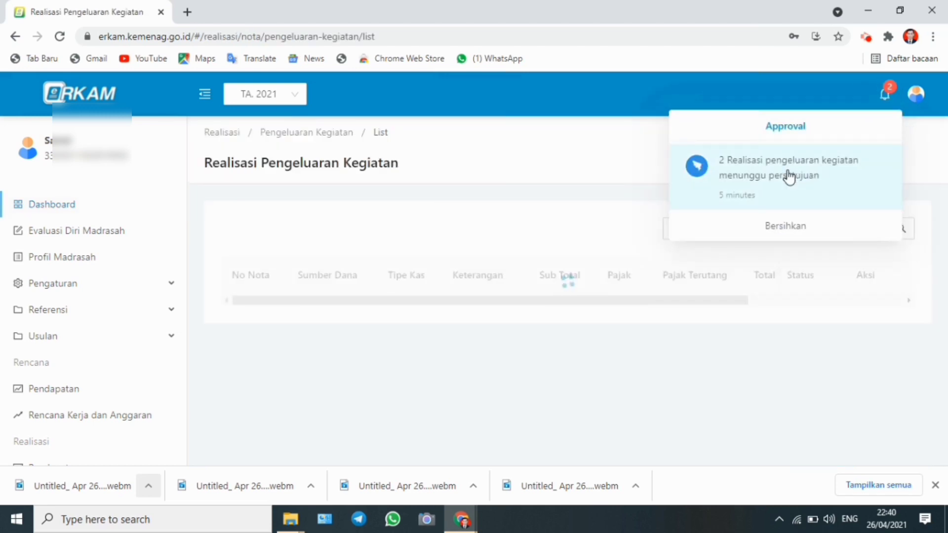
{"action": "left_click_drag", "start_coordinate": [945, 169], "coordinate": [943, 252]}
{"action": "left_click", "coordinate": [709, 292]}
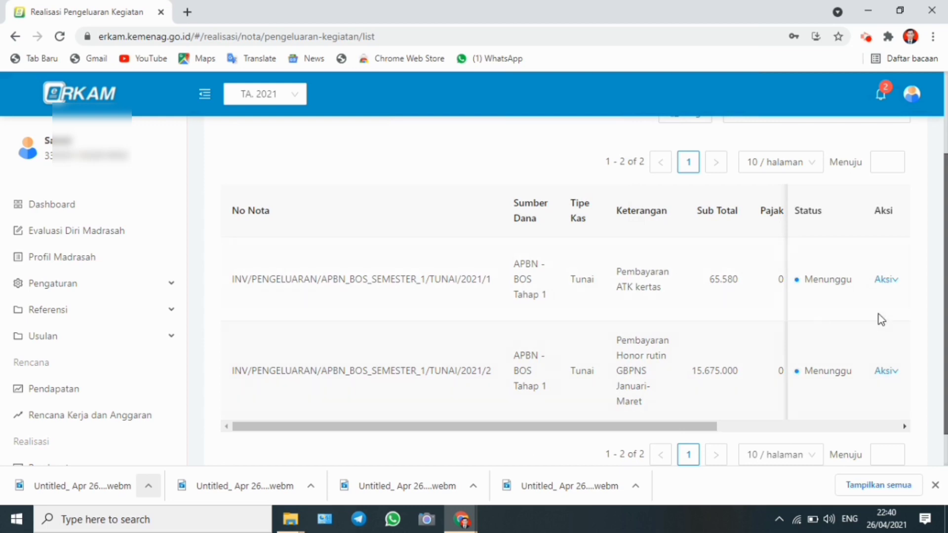
Review and approve the Pembayaran ATK kertas expense note
{"action": "left_click", "coordinate": [895, 282]}
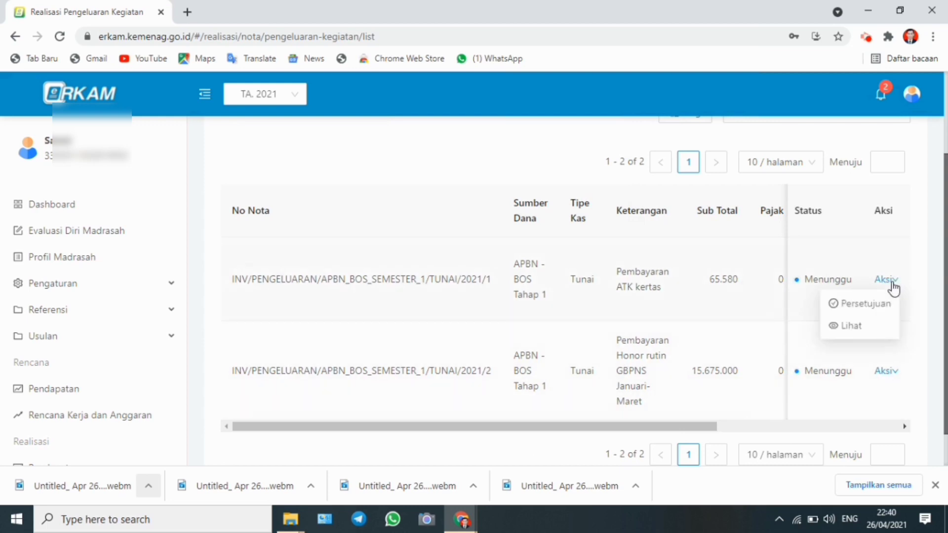
{"action": "left_click", "coordinate": [873, 303]}
{"action": "left_click_drag", "start_coordinate": [937, 183], "coordinate": [901, 390]}
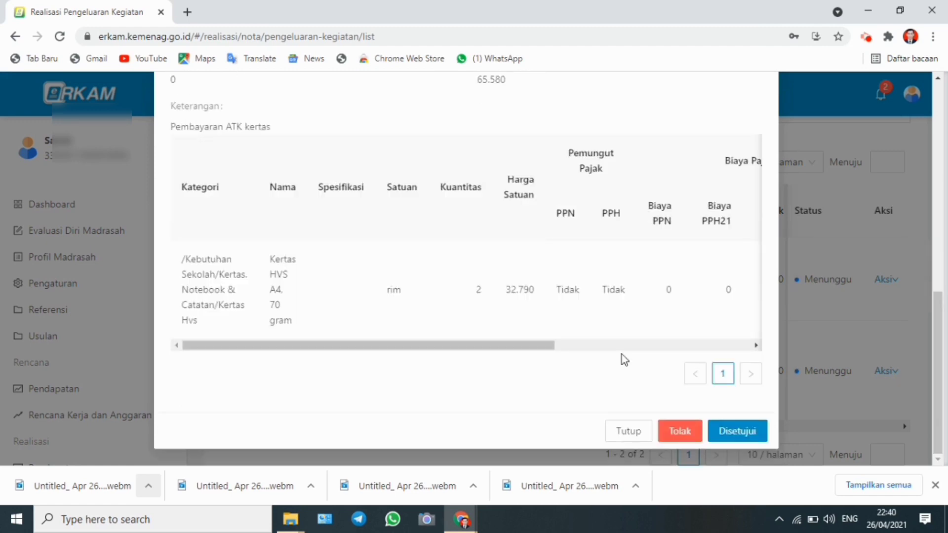
{"action": "left_click_drag", "start_coordinate": [549, 347], "coordinate": [717, 348]}
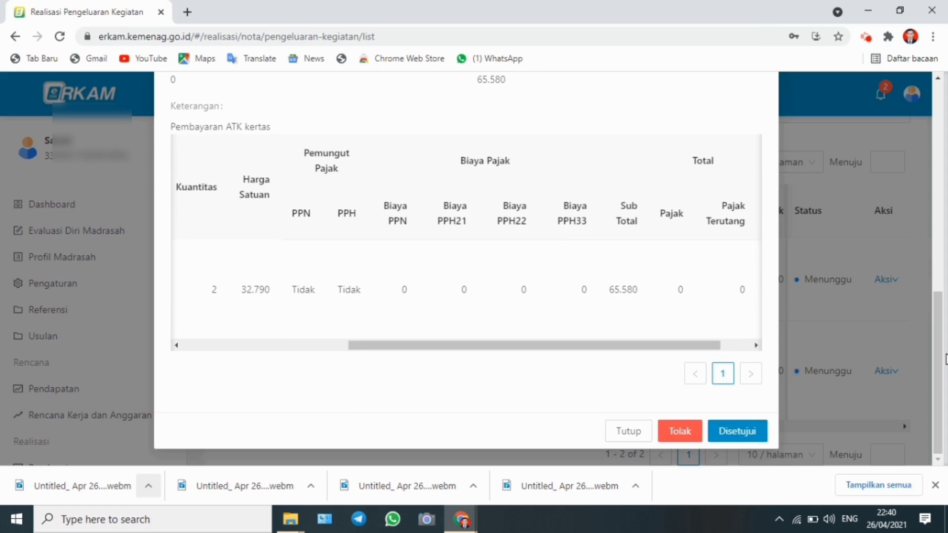
{"action": "scroll", "coordinate": [927, 403], "scroll_direction": "up", "scroll_amount": 1}
{"action": "scroll", "coordinate": [927, 404], "scroll_direction": "down", "scroll_amount": 1}
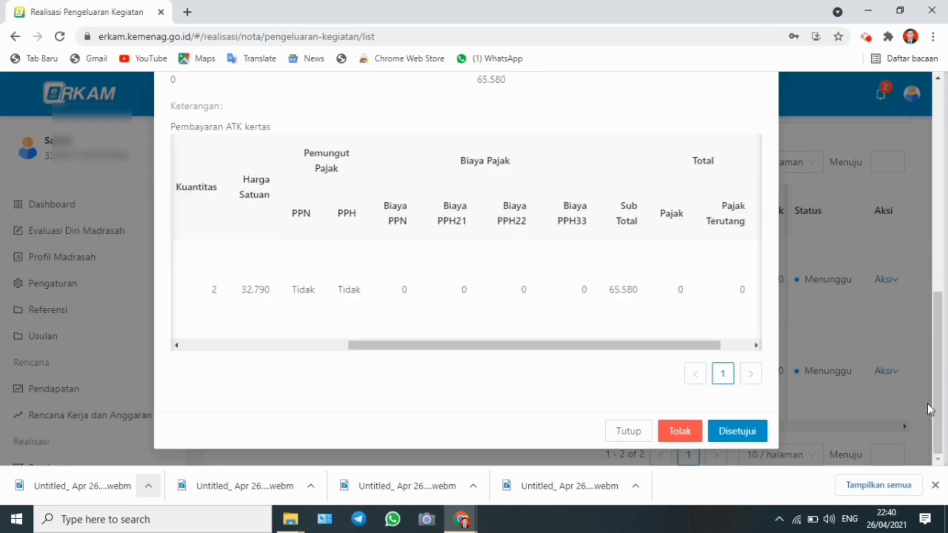
{"action": "left_click", "coordinate": [735, 438]}
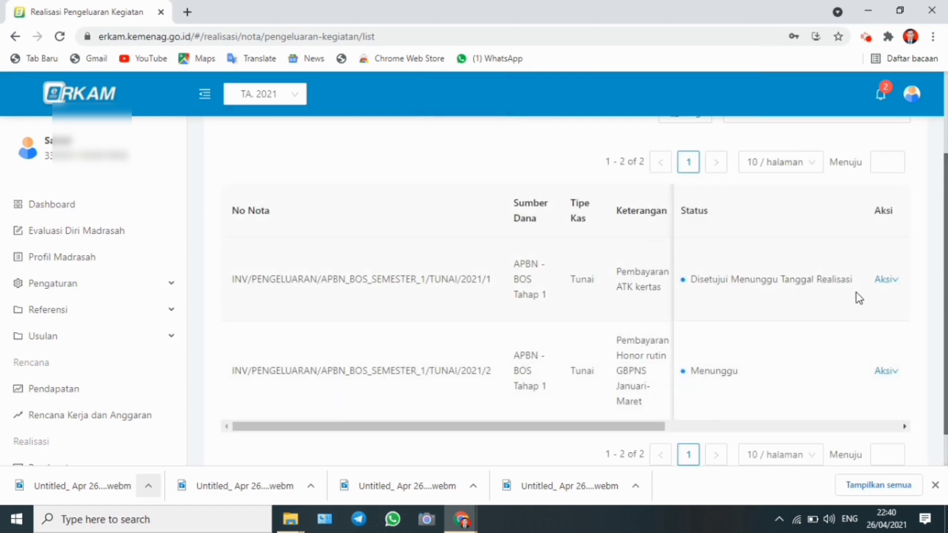
Review and approve the Pembayaran Honor rutin GBPNS Januari-Maret expense note
{"action": "mouse_move", "coordinate": [885, 370]}
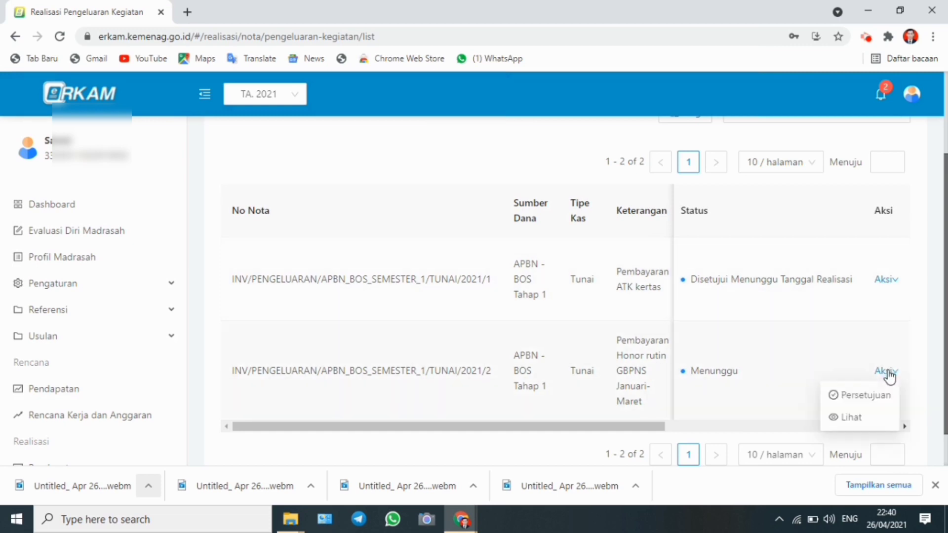
{"action": "left_click", "coordinate": [873, 395]}
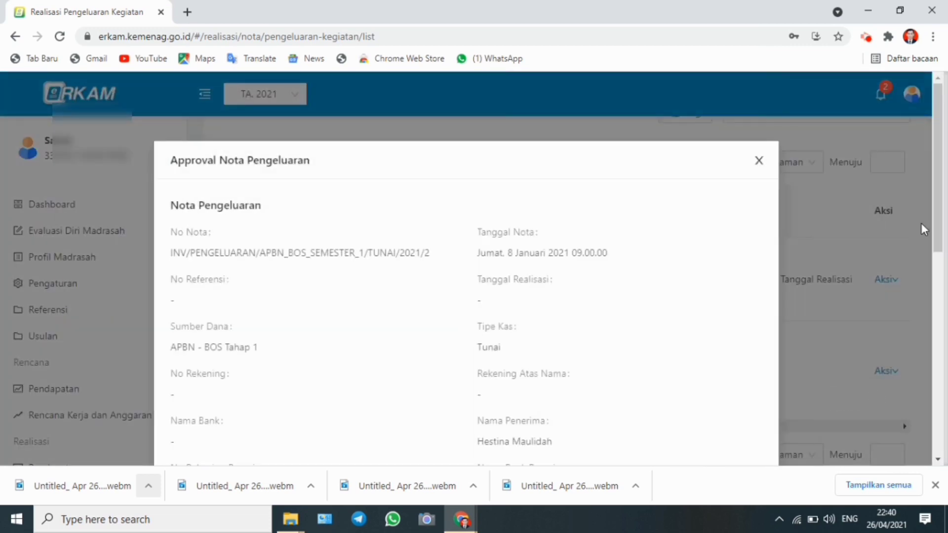
{"action": "left_click_drag", "start_coordinate": [938, 198], "coordinate": [588, 387]}
{"action": "left_click_drag", "start_coordinate": [522, 371], "coordinate": [734, 370]}
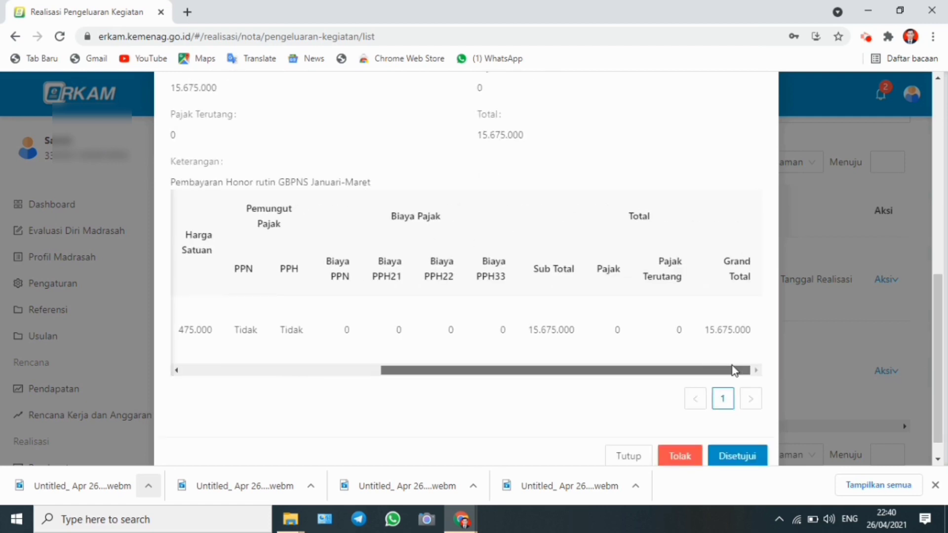
{"action": "left_click", "coordinate": [747, 457]}
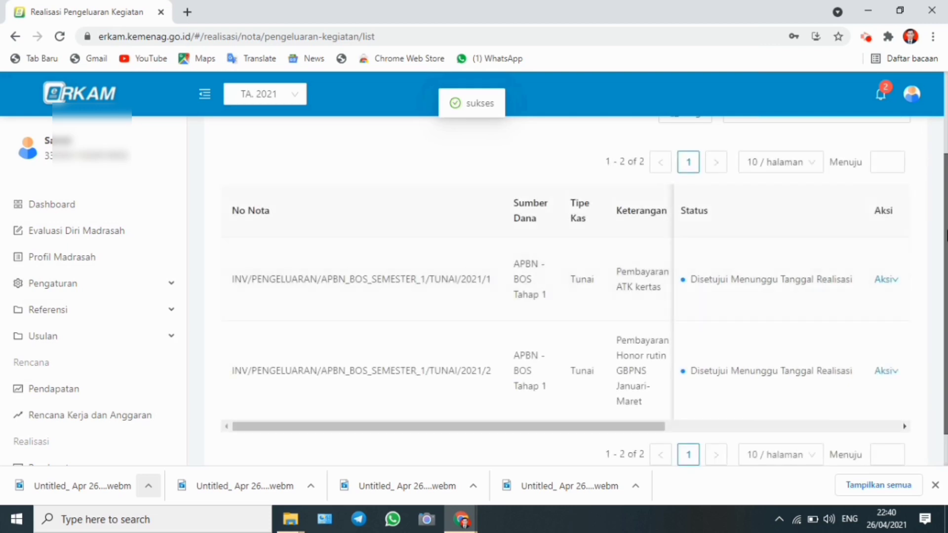
Log out of the current account
{"action": "scroll", "coordinate": [913, 276], "scroll_direction": "down", "scroll_amount": 1}
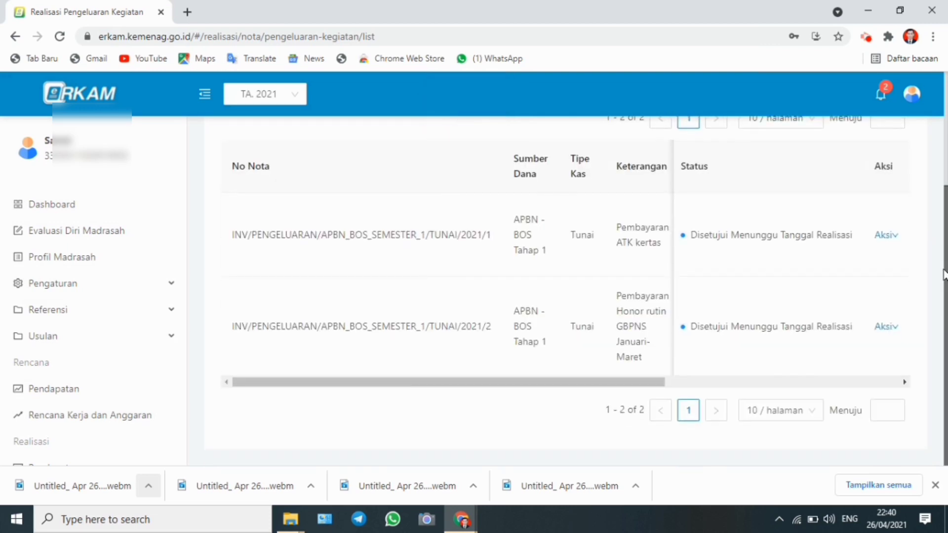
{"action": "left_click_drag", "start_coordinate": [943, 286], "coordinate": [945, 224]}
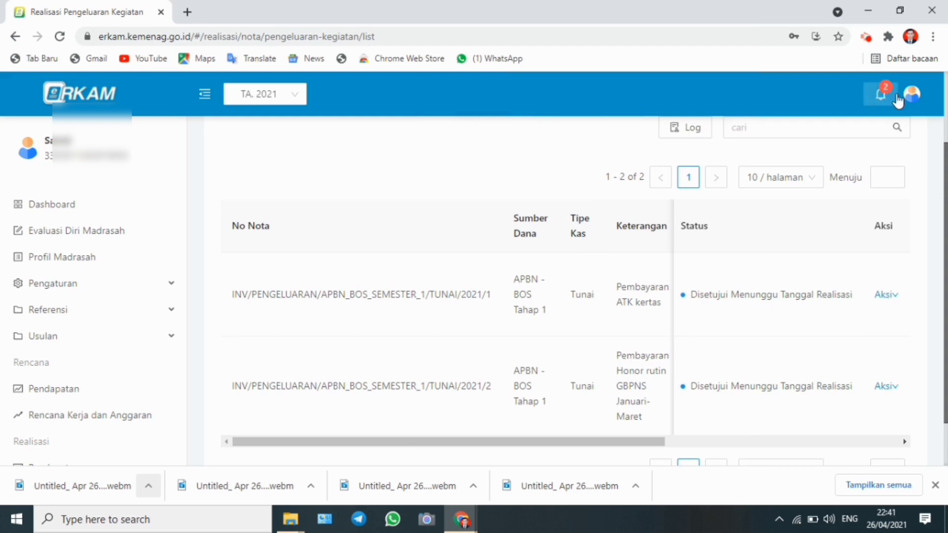
{"action": "left_click", "coordinate": [912, 96]}
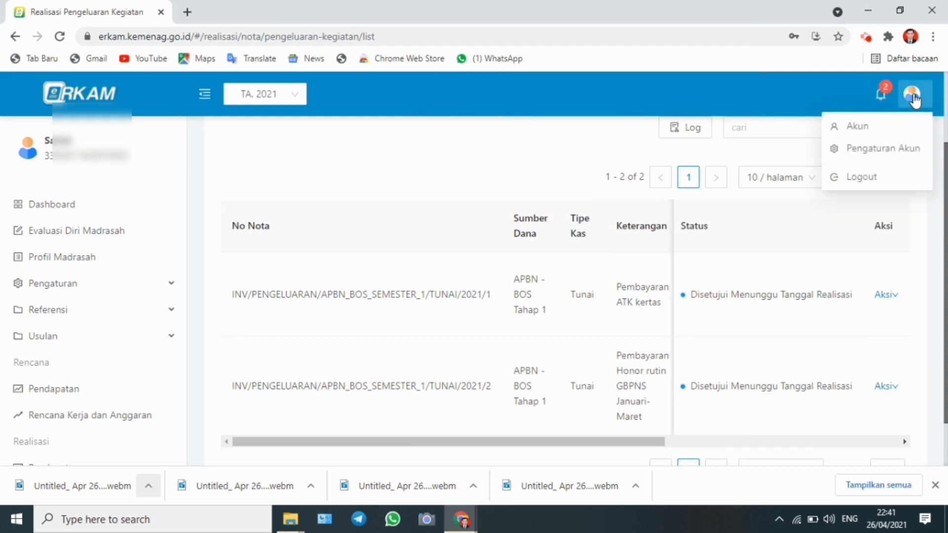
{"action": "left_click", "coordinate": [874, 176]}
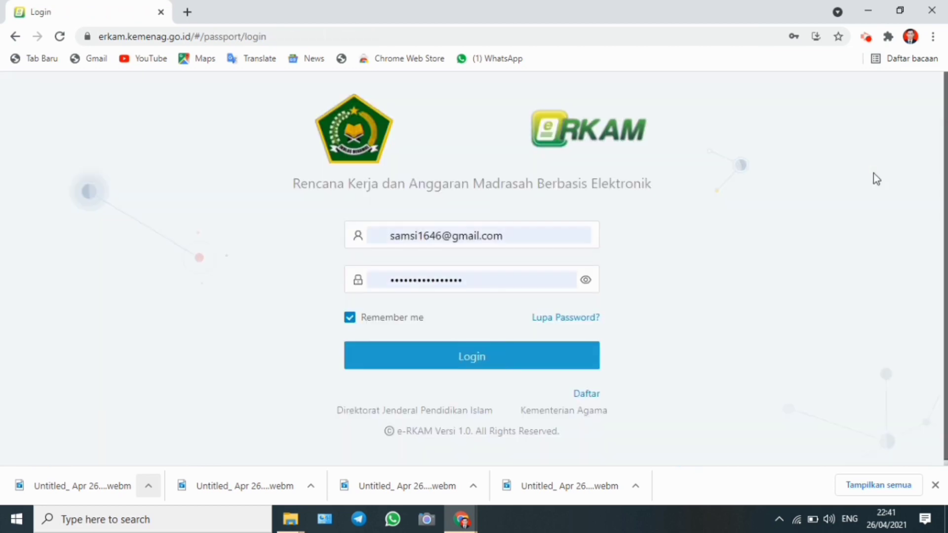
Log back in with the madrasah operator's saved account e-mail and password
{"action": "left_click", "coordinate": [549, 237]}
{"action": "left_click", "coordinate": [487, 313]}
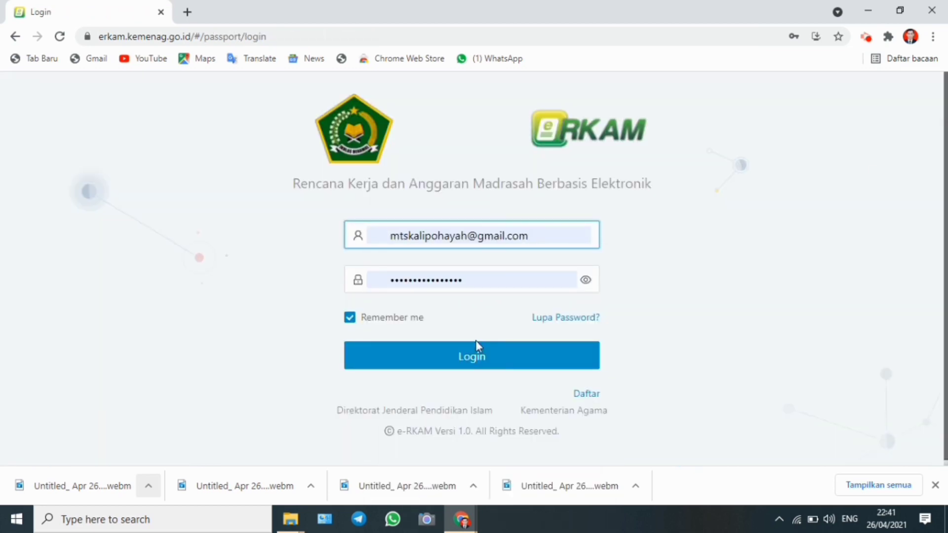
{"action": "left_click", "coordinate": [474, 354]}
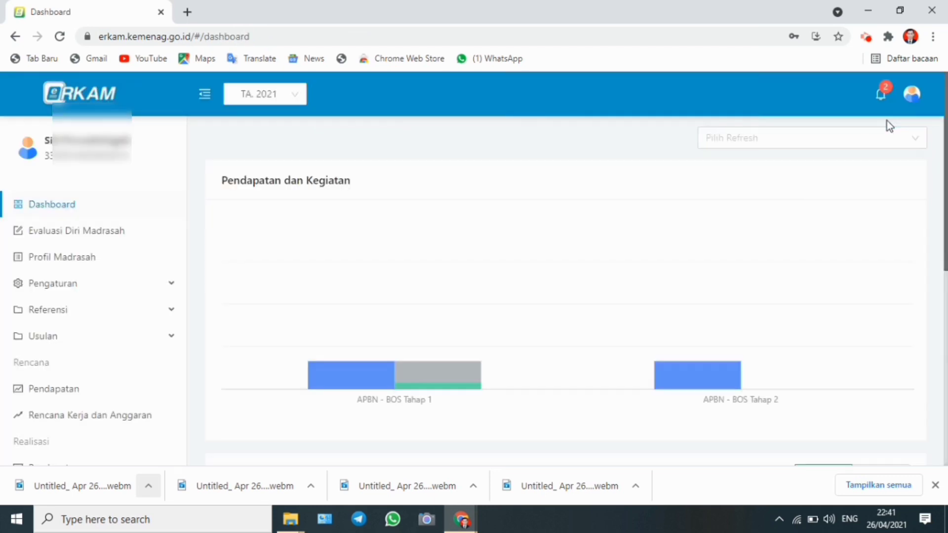
Open the expense realisations awaiting a realisation date from the notifications
{"action": "left_click", "coordinate": [880, 101]}
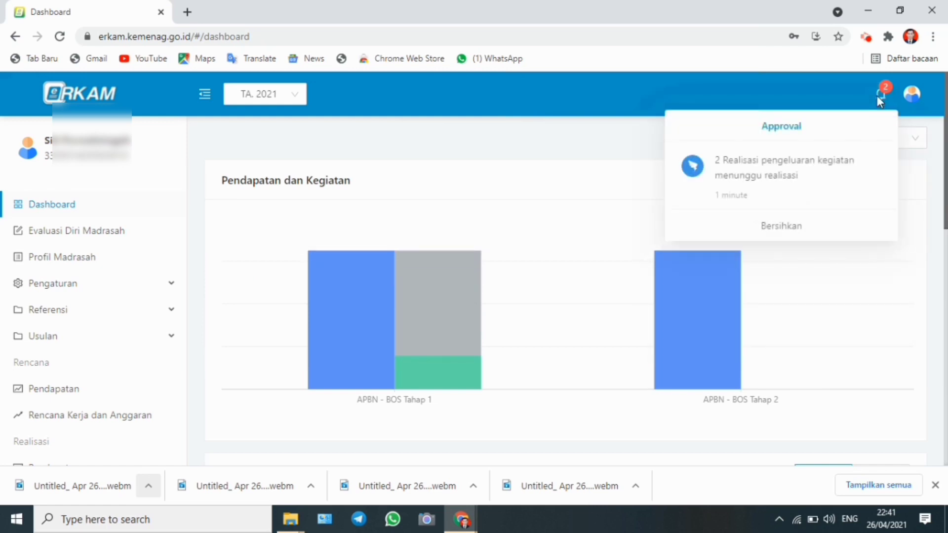
{"action": "left_click", "coordinate": [825, 173]}
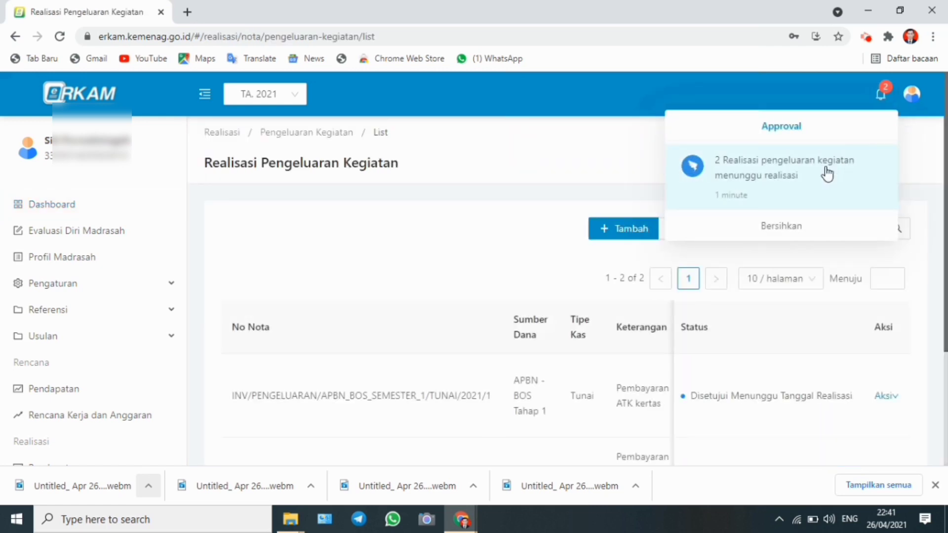
{"action": "scroll", "coordinate": [938, 173], "scroll_direction": "down", "scroll_amount": 1}
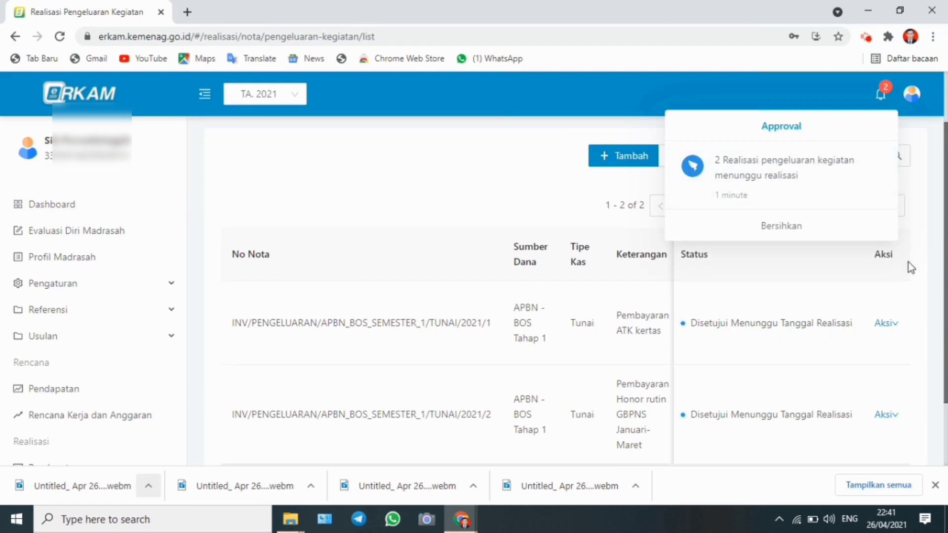
{"action": "left_click", "coordinate": [887, 324]}
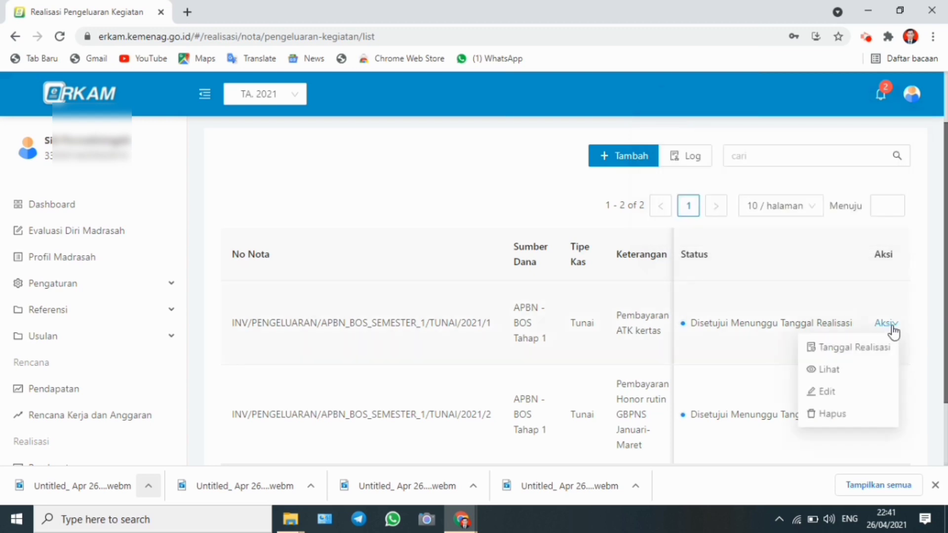
{"action": "left_click", "coordinate": [870, 348]}
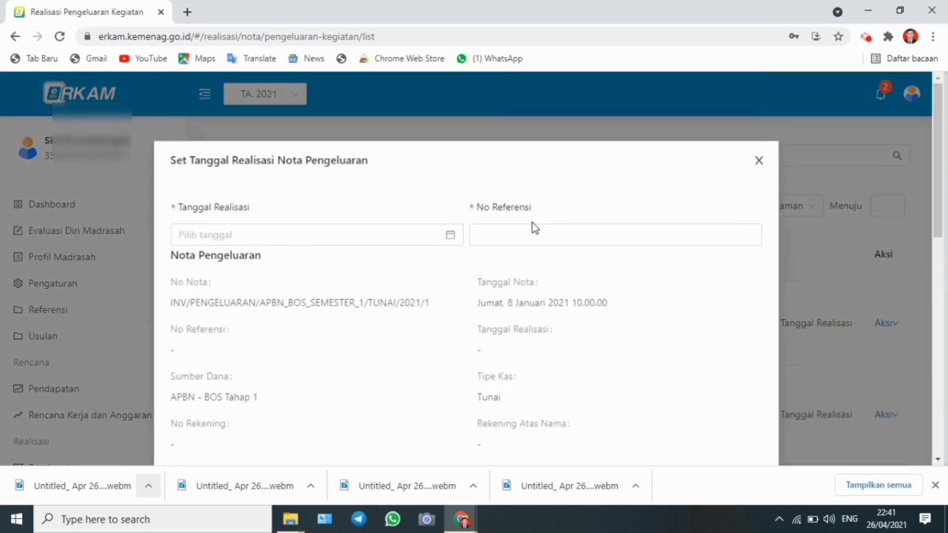
{"action": "left_click", "coordinate": [280, 232]}
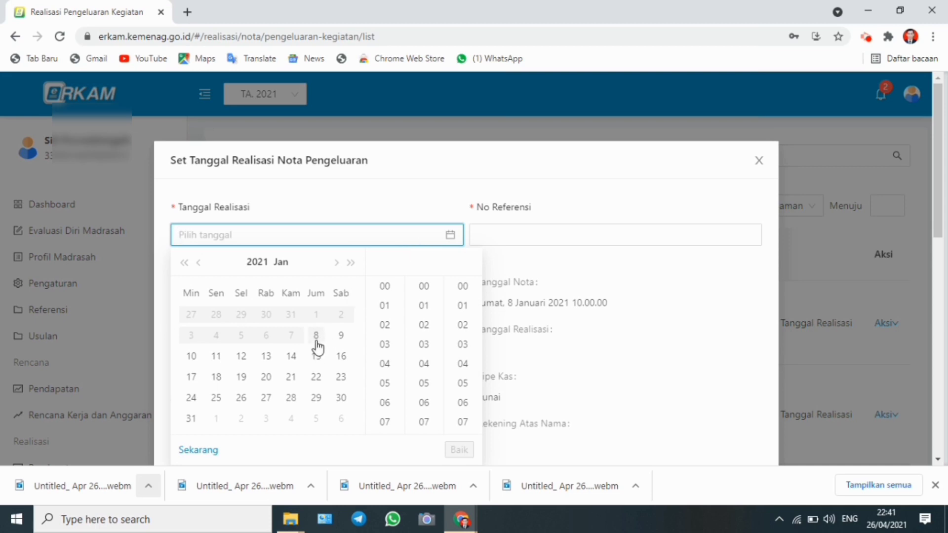
{"action": "left_click", "coordinate": [335, 266]}
{"action": "left_click", "coordinate": [335, 266]}
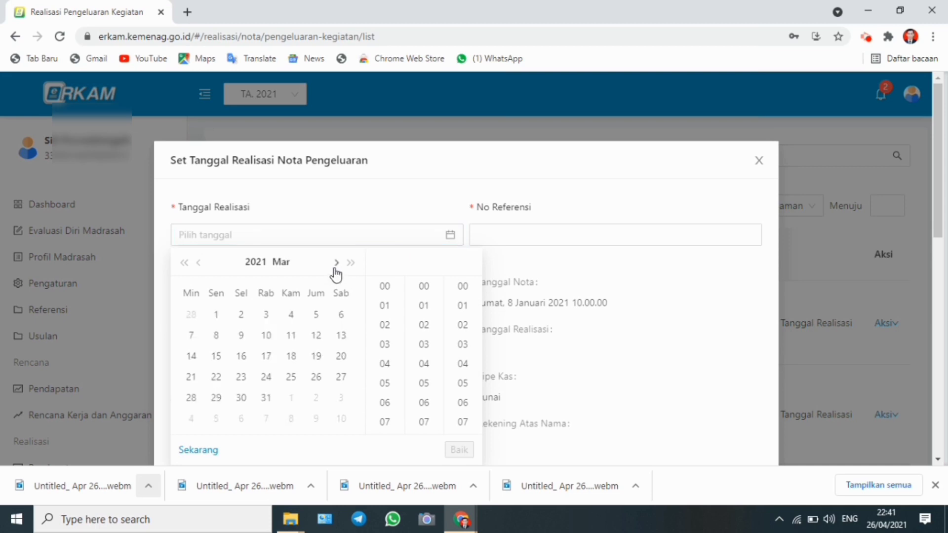
{"action": "left_click", "coordinate": [335, 267]}
{"action": "left_click", "coordinate": [335, 266]}
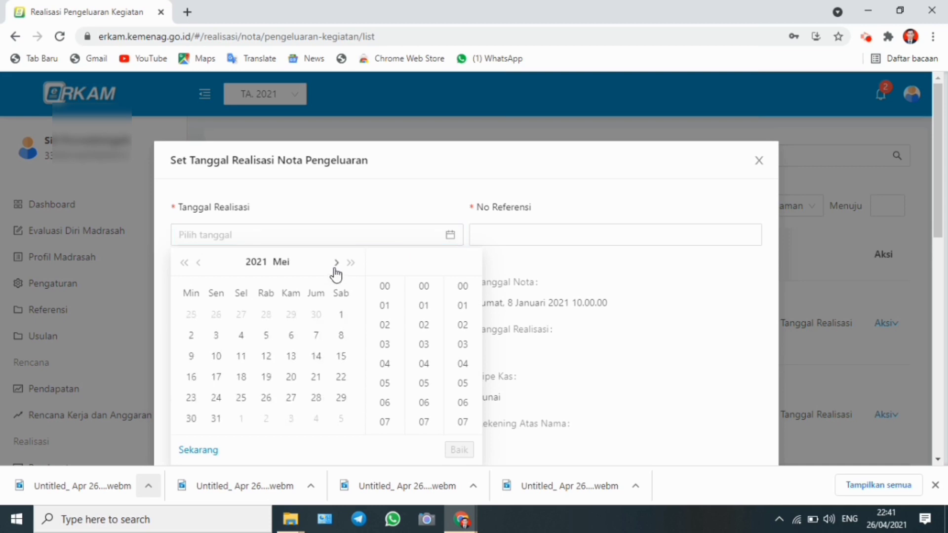
{"action": "left_click", "coordinate": [195, 265]}
{"action": "left_click", "coordinate": [316, 337]}
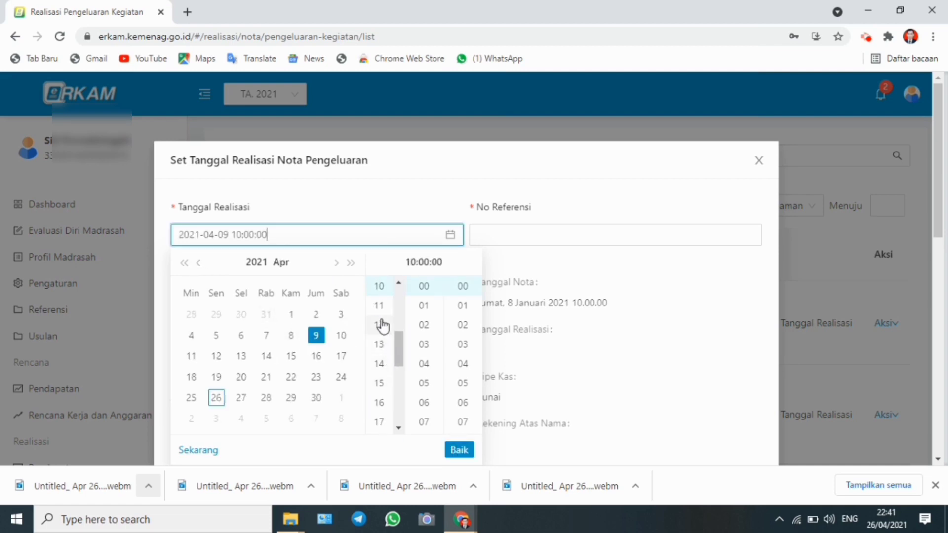
Enter reference number 003/BOS/IV/2021 for the ATK kertas note and save its realisation
{"action": "left_click", "coordinate": [506, 237]}
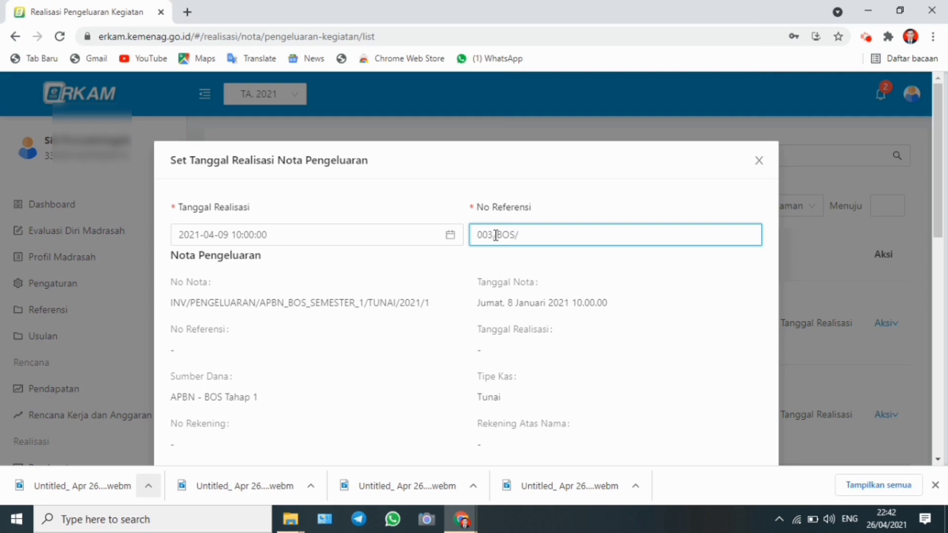
{"action": "type", "text": "V/2021"}
{"action": "left_click_drag", "start_coordinate": [942, 193], "coordinate": [898, 392]}
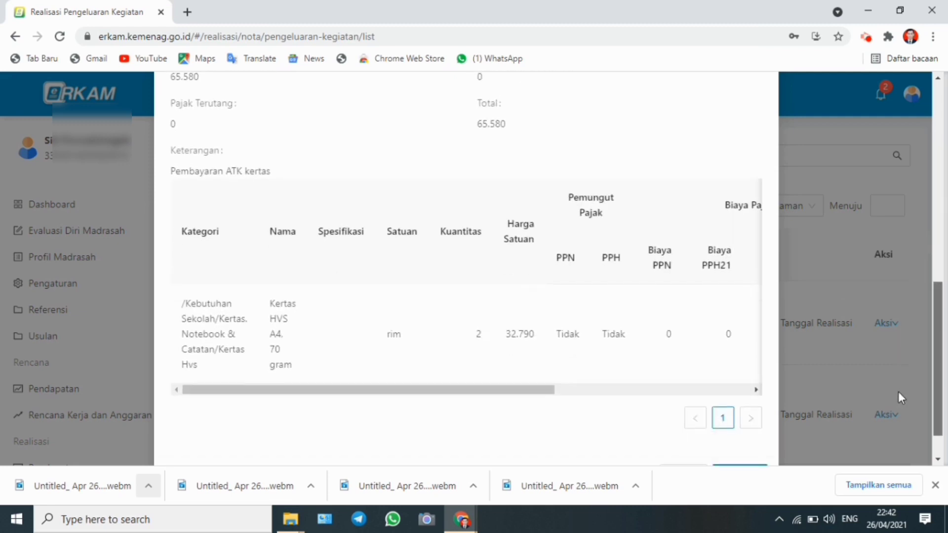
{"action": "scroll", "coordinate": [898, 395], "scroll_direction": "down", "scroll_amount": 1}
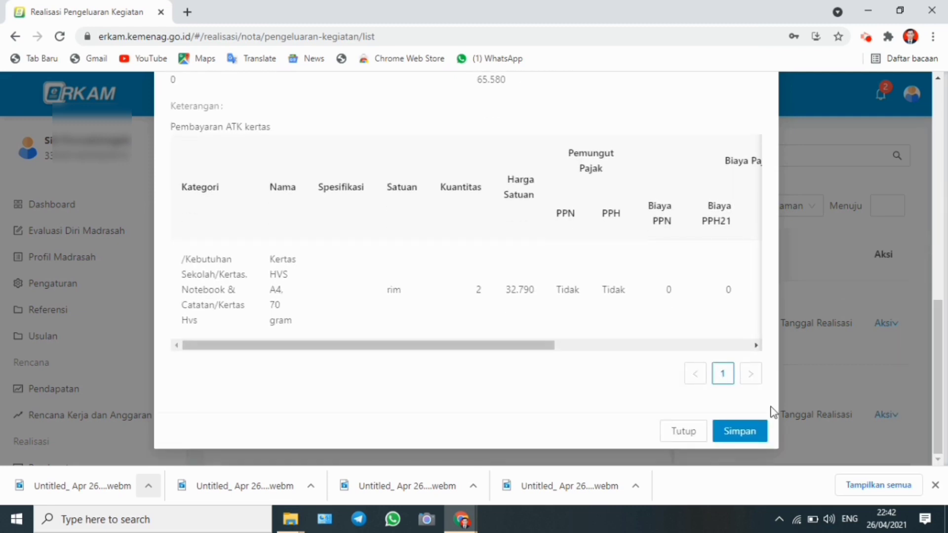
{"action": "left_click", "coordinate": [739, 434]}
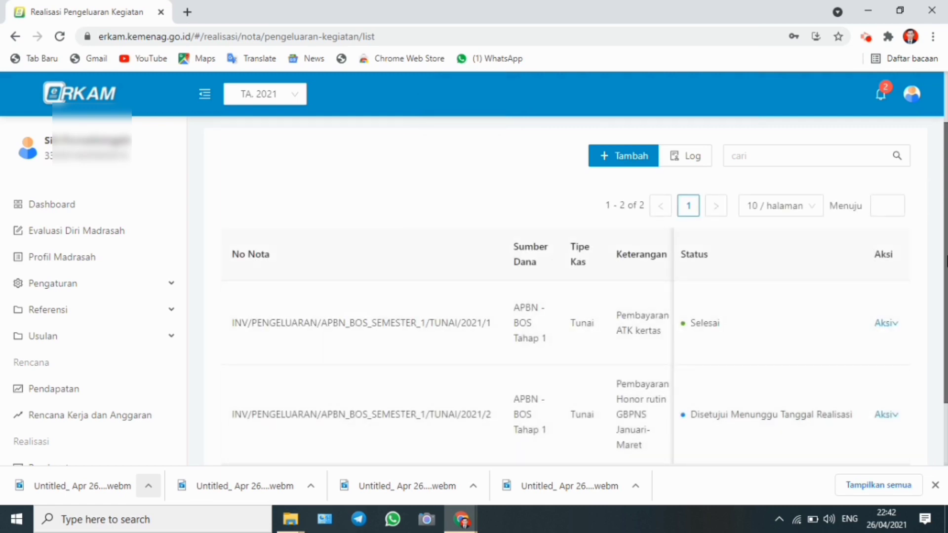
{"action": "left_click_drag", "start_coordinate": [945, 256], "coordinate": [944, 318]}
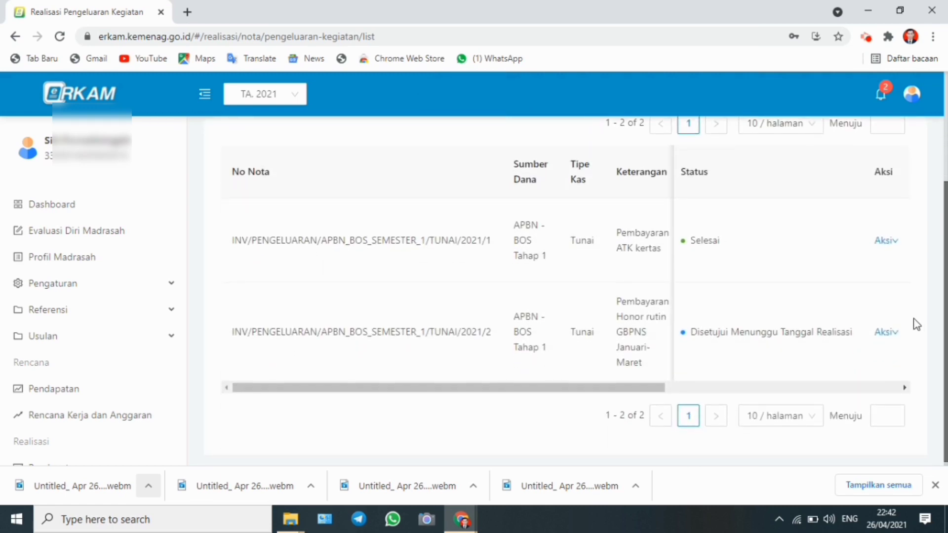
{"action": "left_click", "coordinate": [886, 333]}
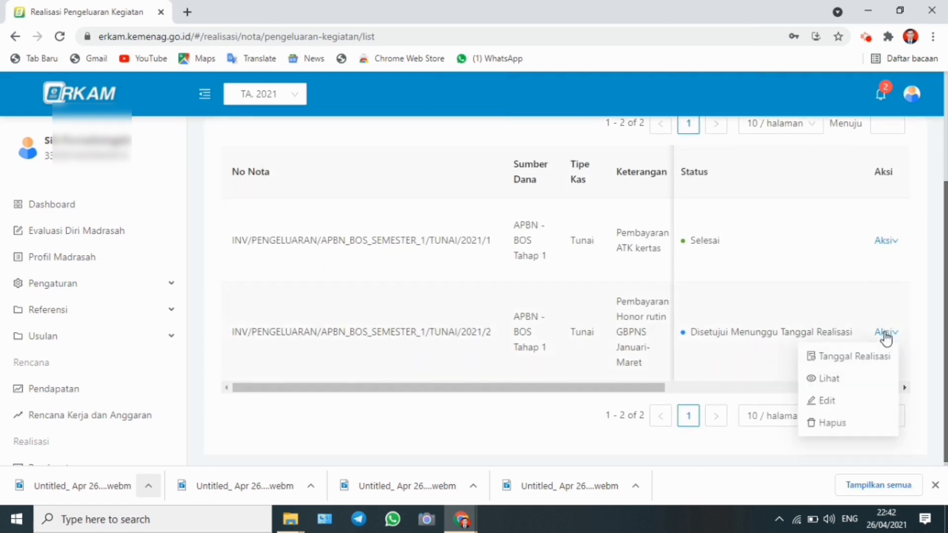
{"action": "left_click", "coordinate": [864, 358]}
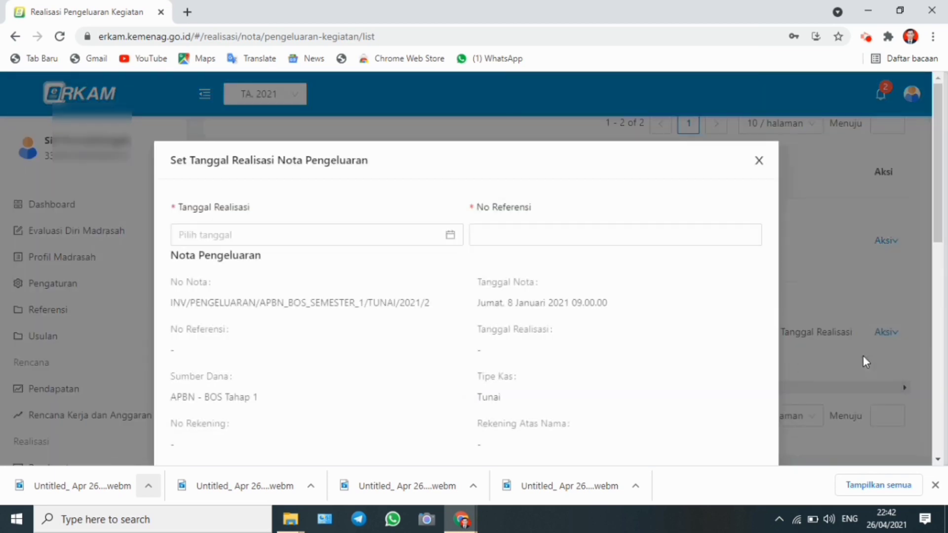
{"action": "left_click", "coordinate": [450, 236]}
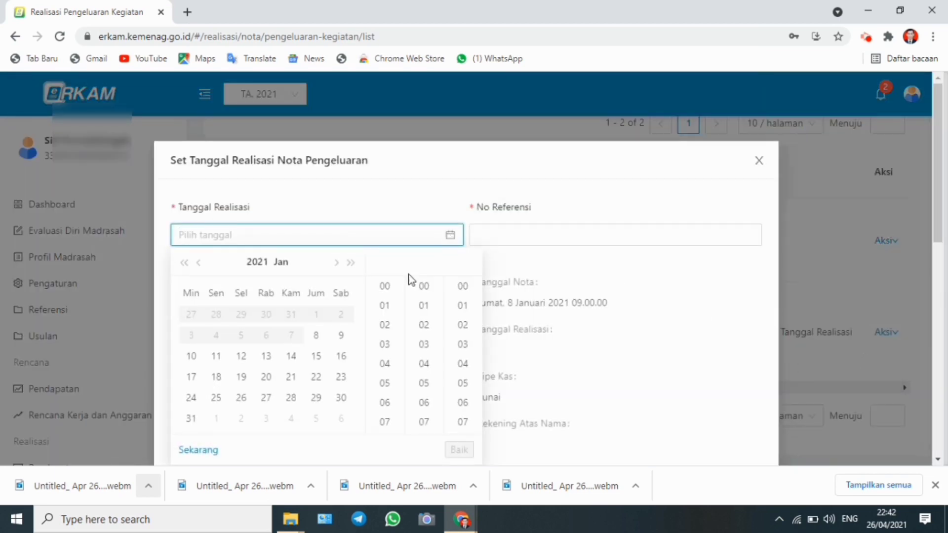
{"action": "left_click", "coordinate": [335, 266]}
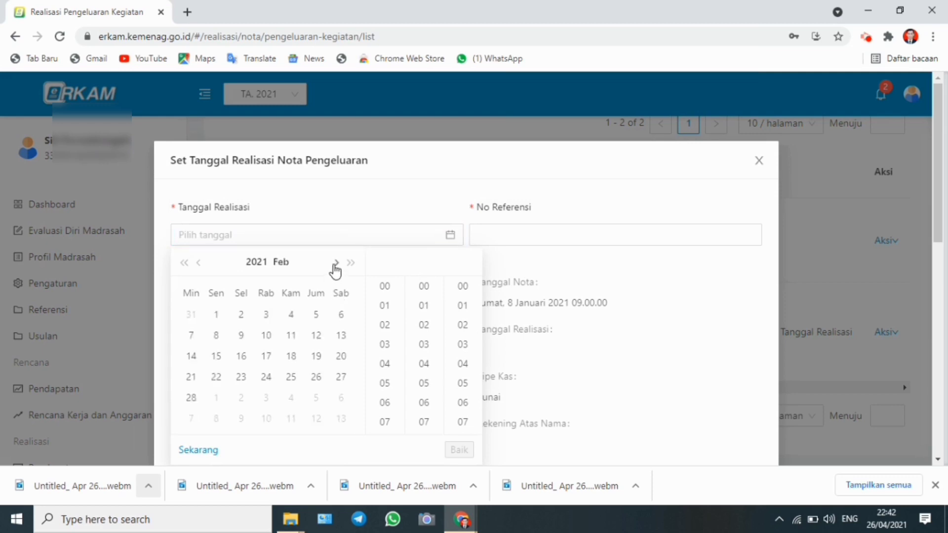
{"action": "left_click", "coordinate": [335, 266]}
{"action": "left_click", "coordinate": [335, 267]}
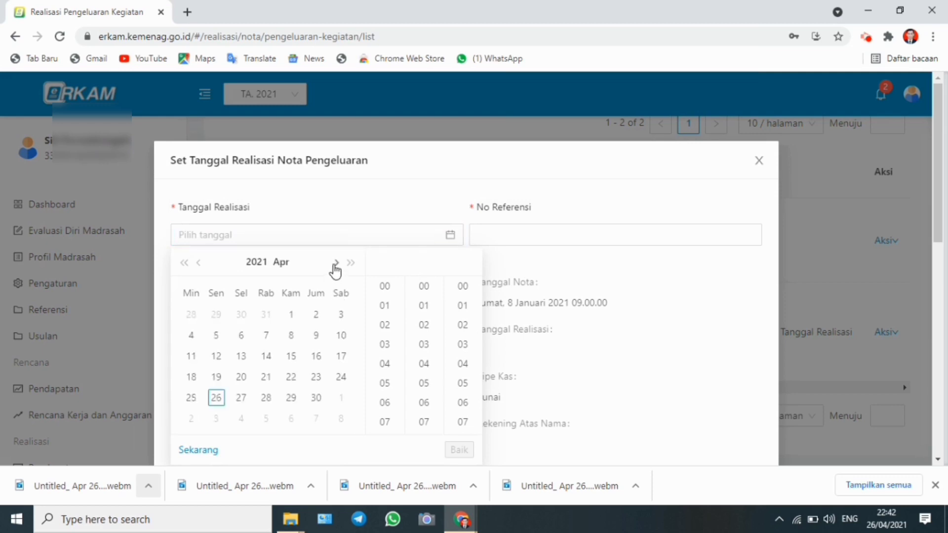
{"action": "left_click", "coordinate": [291, 336]}
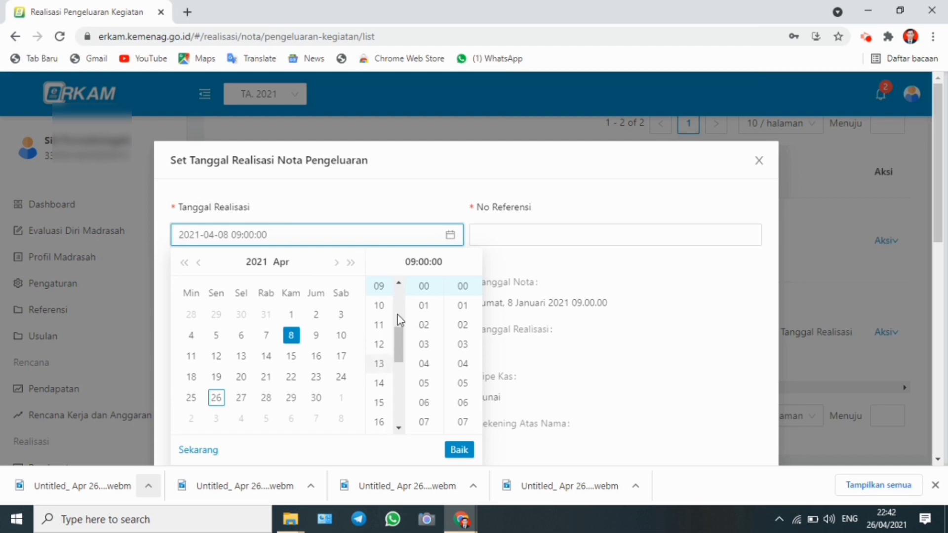
{"action": "left_click", "coordinate": [383, 325]}
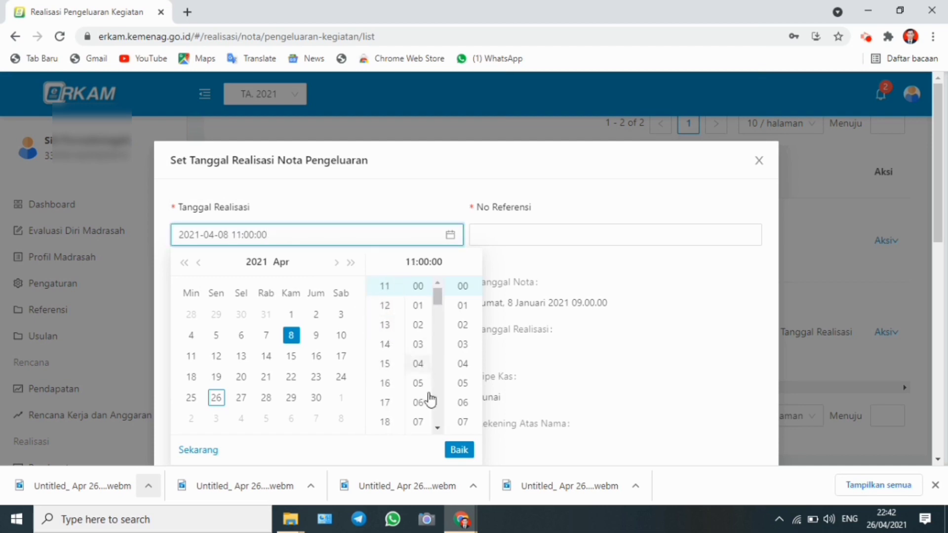
{"action": "left_click", "coordinate": [458, 450]}
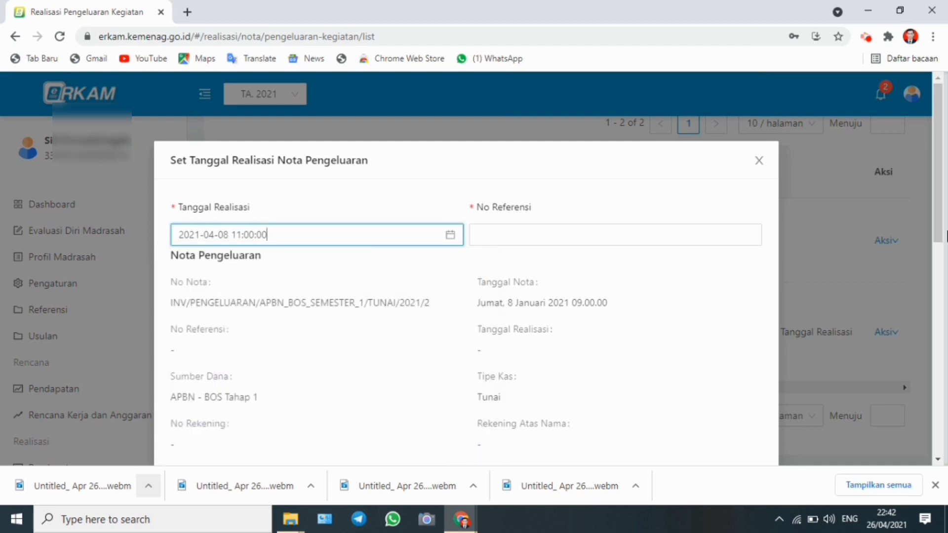
Enter reference number 004/BOS/IV/2021 for the Honor rutin note and save its realisation
{"action": "left_click", "coordinate": [521, 237]}
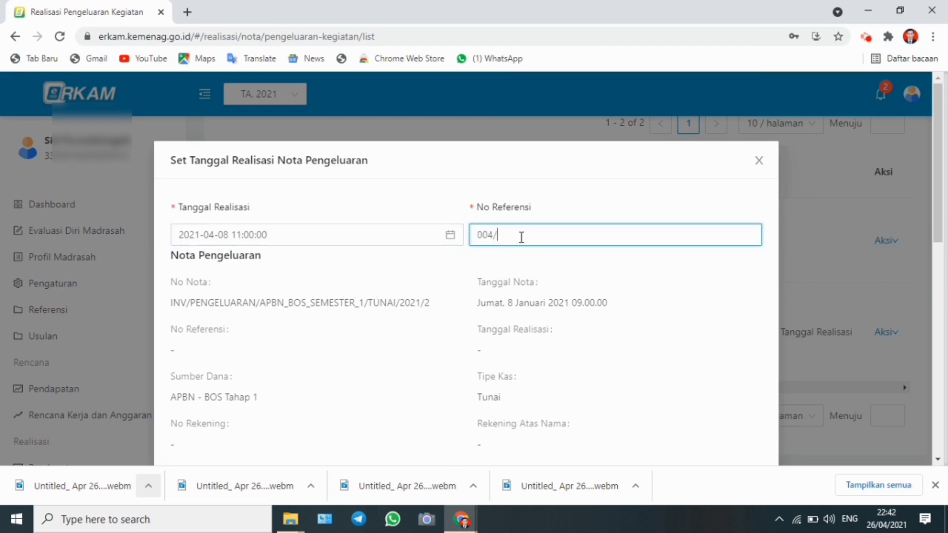
{"action": "type", "text": "004/BOS/IV/2021"}
{"action": "left_click_drag", "start_coordinate": [936, 173], "coordinate": [939, 420]}
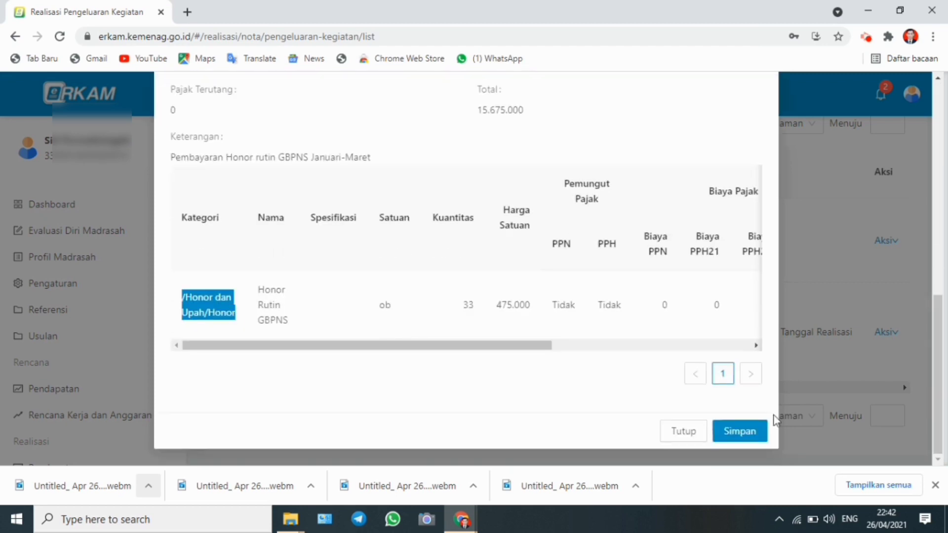
{"action": "left_click", "coordinate": [748, 432]}
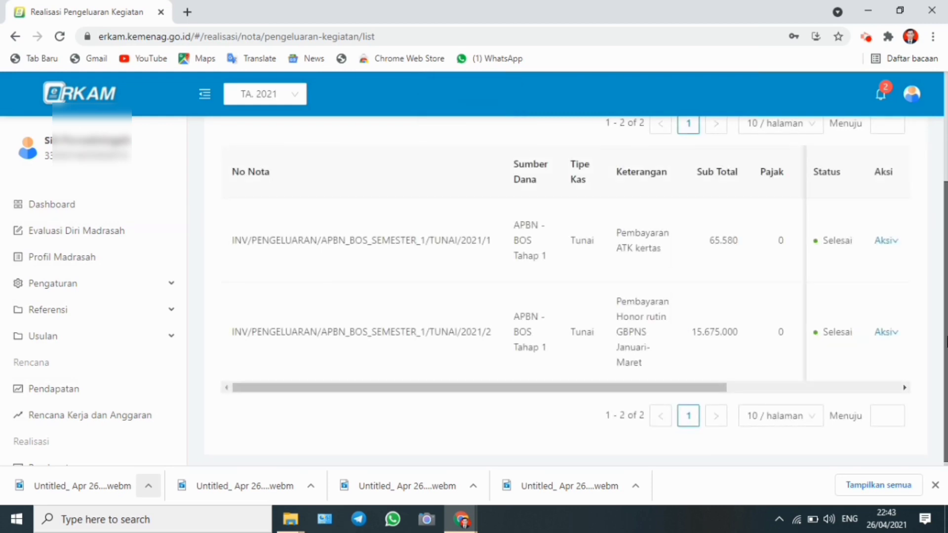
Open the income realisation list and review its entries
{"action": "left_click_drag", "start_coordinate": [940, 341], "coordinate": [940, 212]}
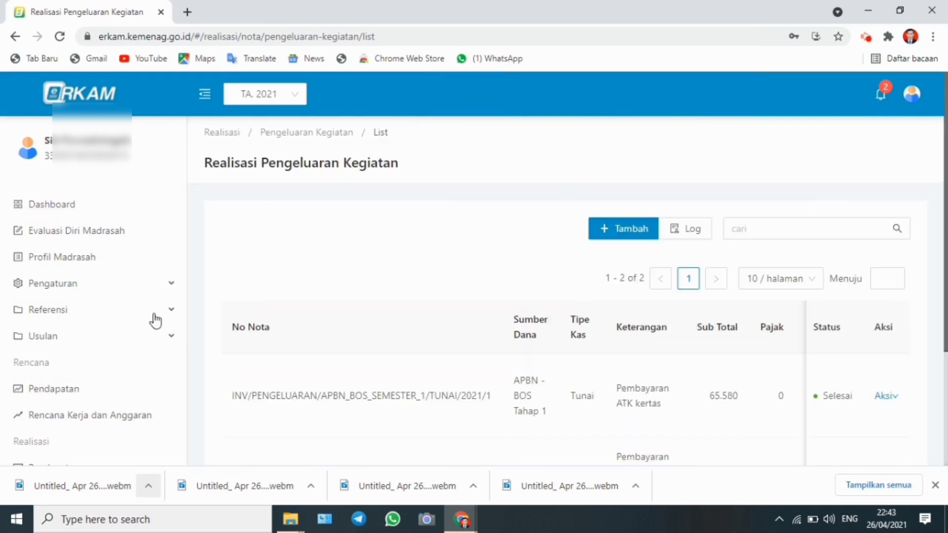
{"action": "scroll", "coordinate": [183, 291], "scroll_direction": "down", "scroll_amount": 2}
{"action": "scroll", "coordinate": [173, 322], "scroll_direction": "down", "scroll_amount": 4}
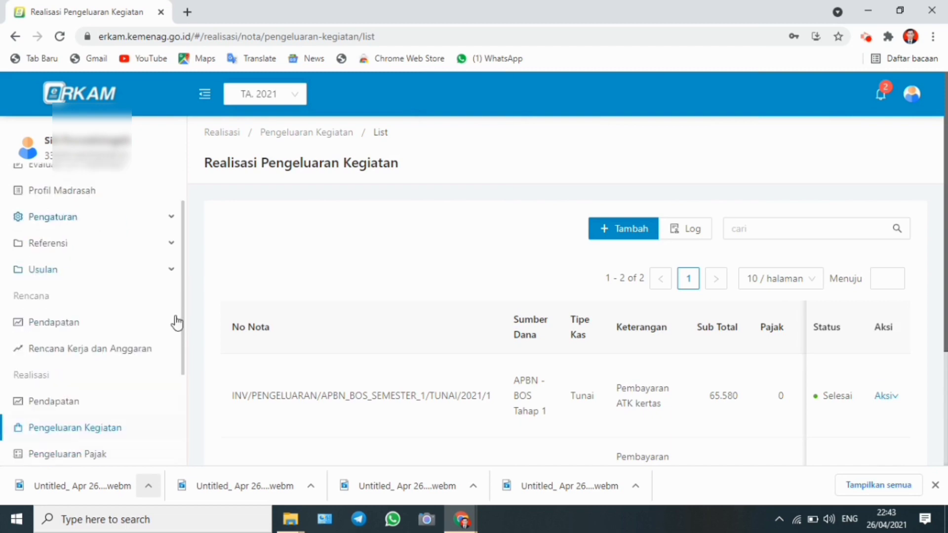
{"action": "left_click", "coordinate": [63, 365]}
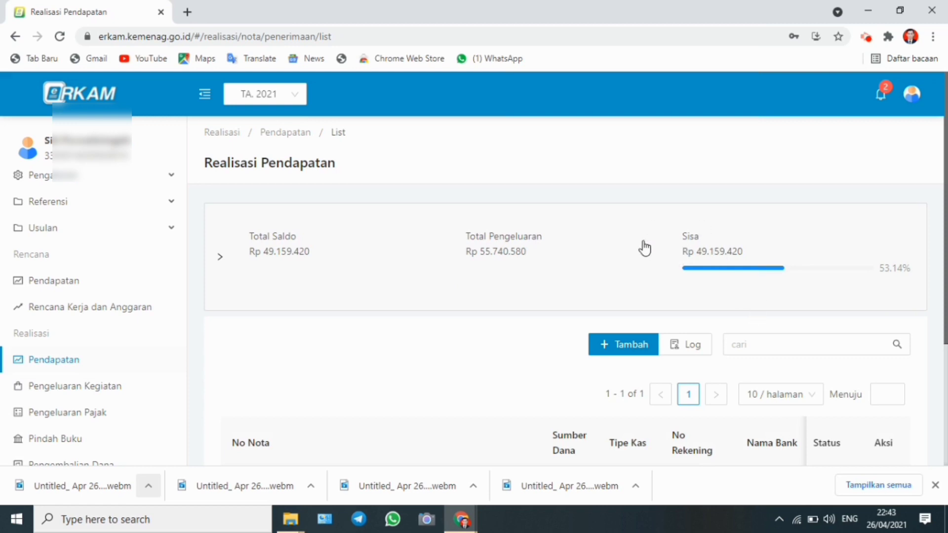
{"action": "scroll", "coordinate": [644, 248], "scroll_direction": "down", "scroll_amount": 4}
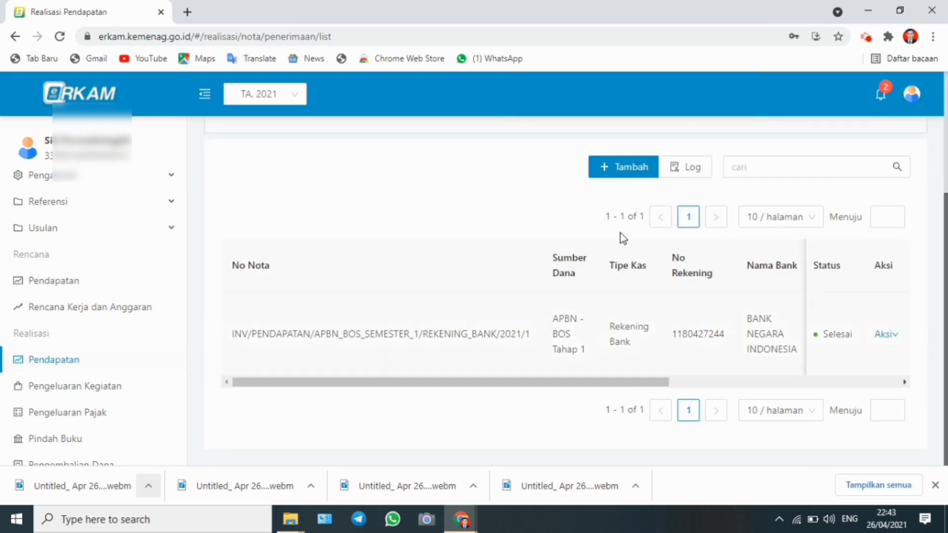
Open the Buku Kas Umum (BOS K2) report from the BOS reports section
{"action": "scroll", "coordinate": [866, 236], "scroll_direction": "up", "scroll_amount": 5}
{"action": "scroll", "coordinate": [941, 261], "scroll_direction": "down", "scroll_amount": 5}
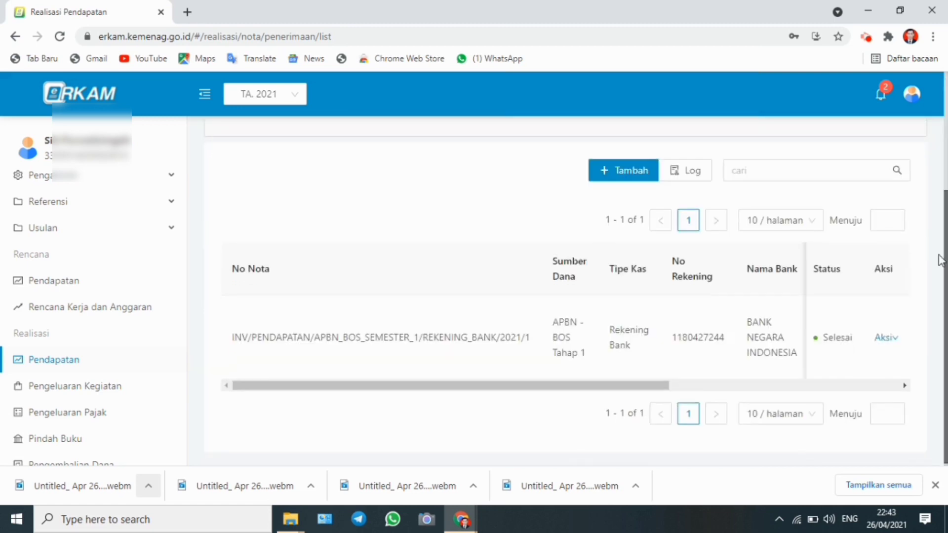
{"action": "scroll", "coordinate": [182, 296], "scroll_direction": "up", "scroll_amount": 3}
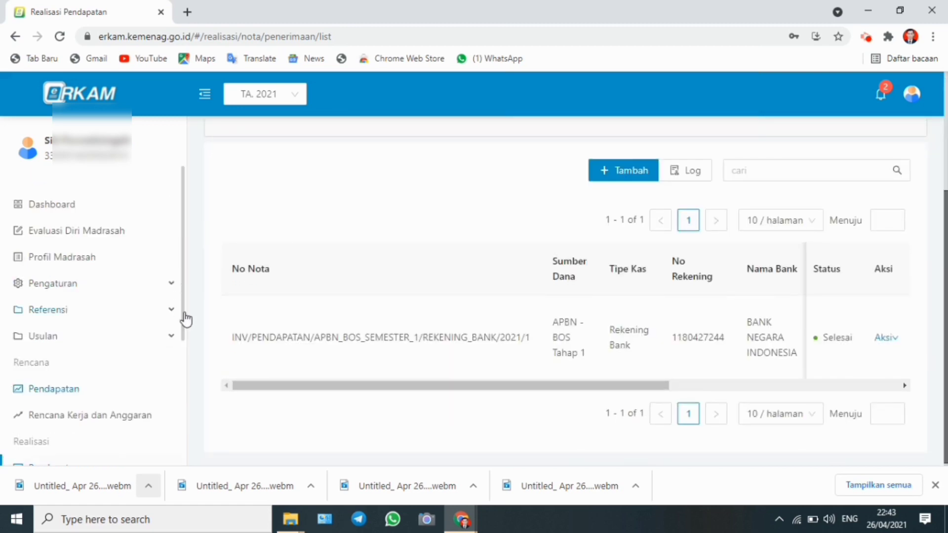
{"action": "scroll", "coordinate": [182, 375], "scroll_direction": "down", "scroll_amount": 7}
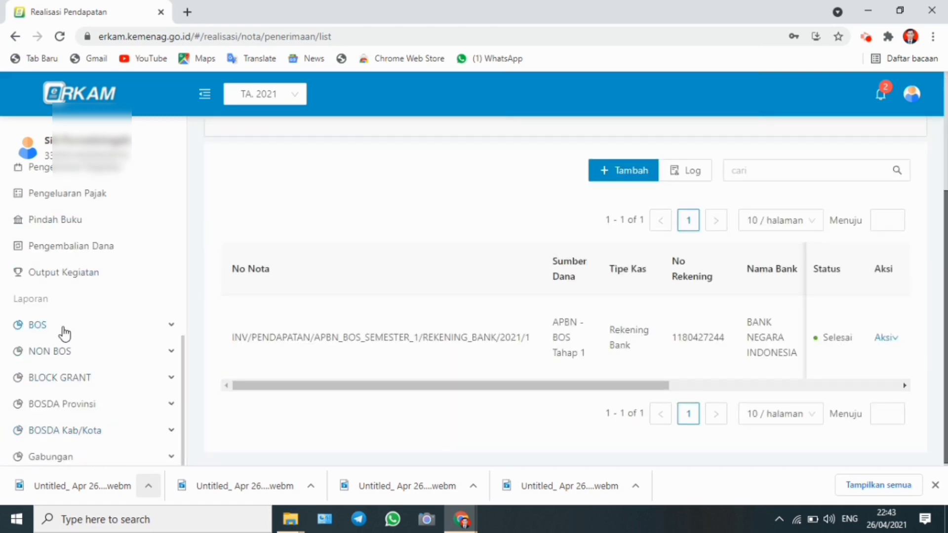
{"action": "left_click", "coordinate": [65, 330]}
{"action": "left_click", "coordinate": [62, 381]}
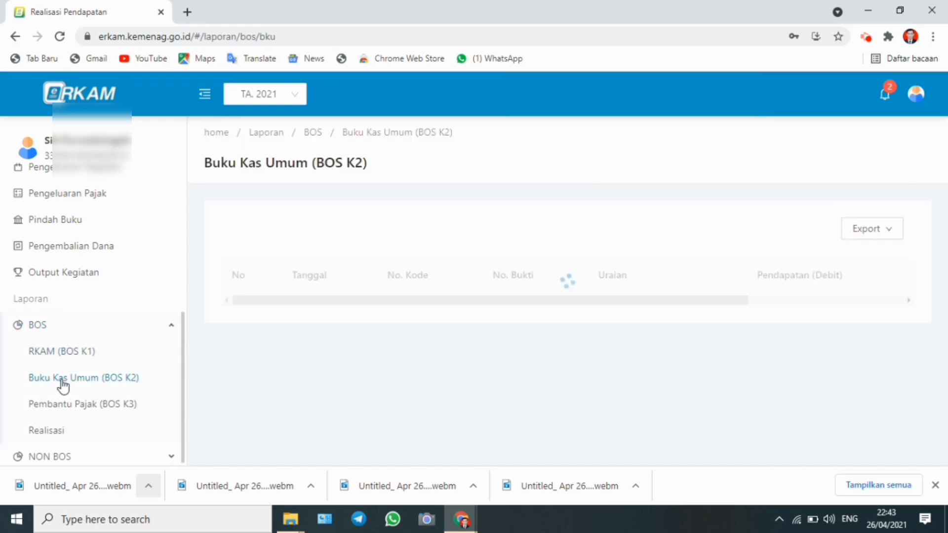
Scroll through the Buku Kas Umum (BOS K2) entries, including the debit, credit and balance columns, to review them
{"action": "scroll", "coordinate": [945, 242], "scroll_direction": "down", "scroll_amount": 1}
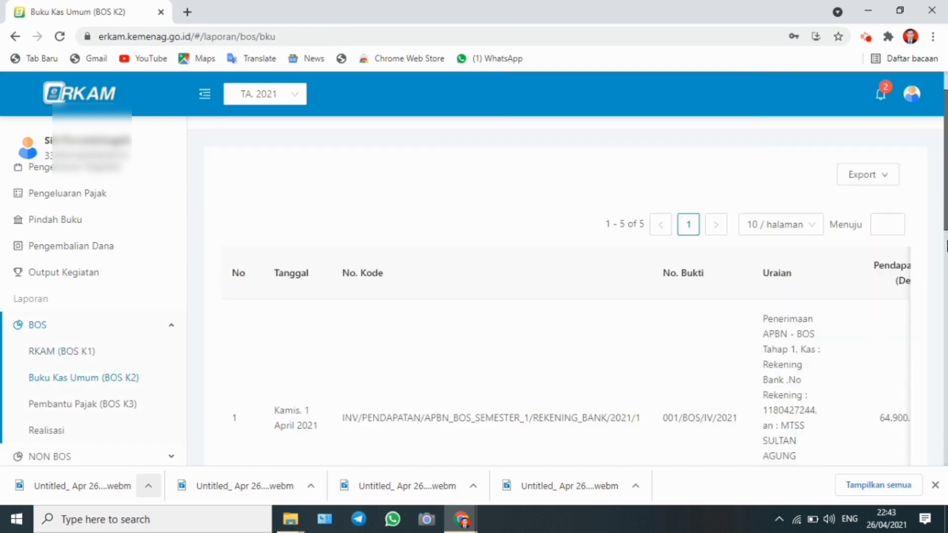
{"action": "left_click_drag", "start_coordinate": [945, 245], "coordinate": [941, 428]}
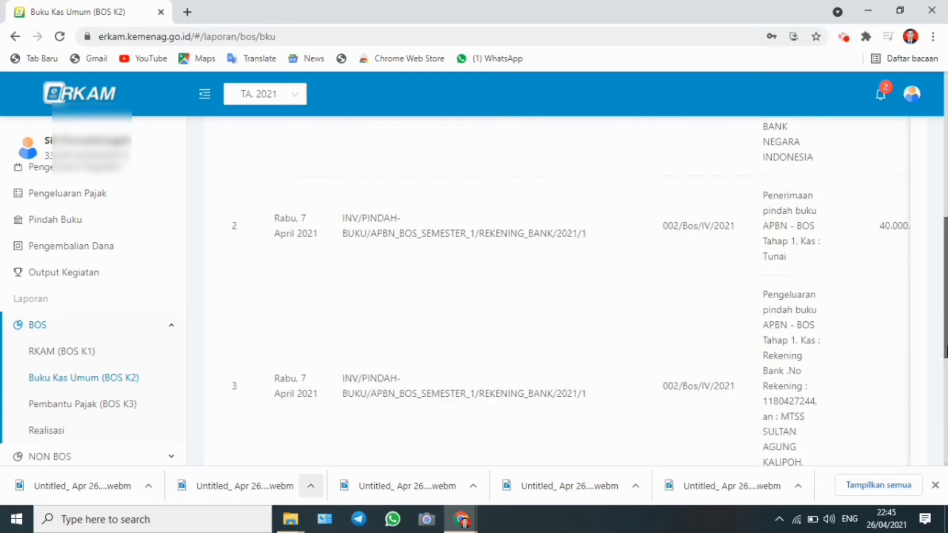
{"action": "left_click_drag", "start_coordinate": [945, 350], "coordinate": [940, 447]}
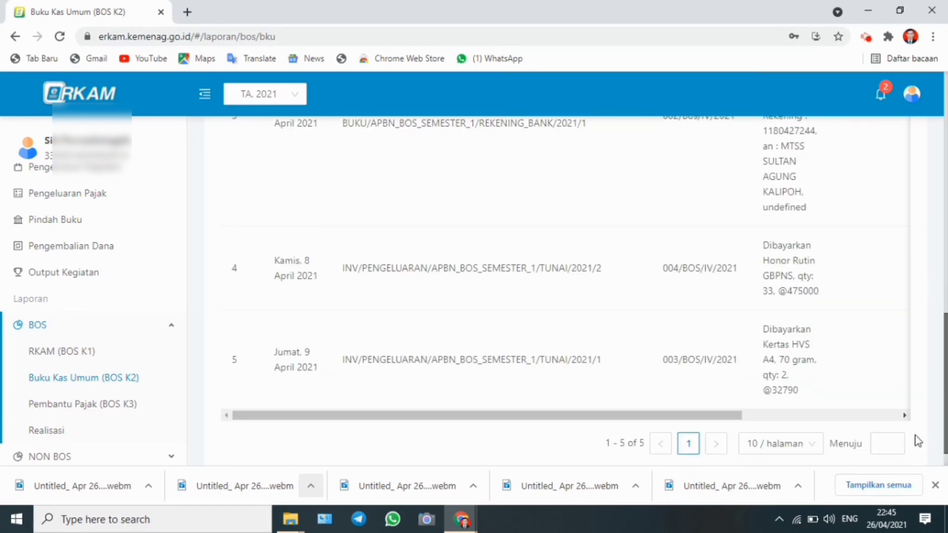
{"action": "left_click_drag", "start_coordinate": [644, 420], "coordinate": [819, 421]}
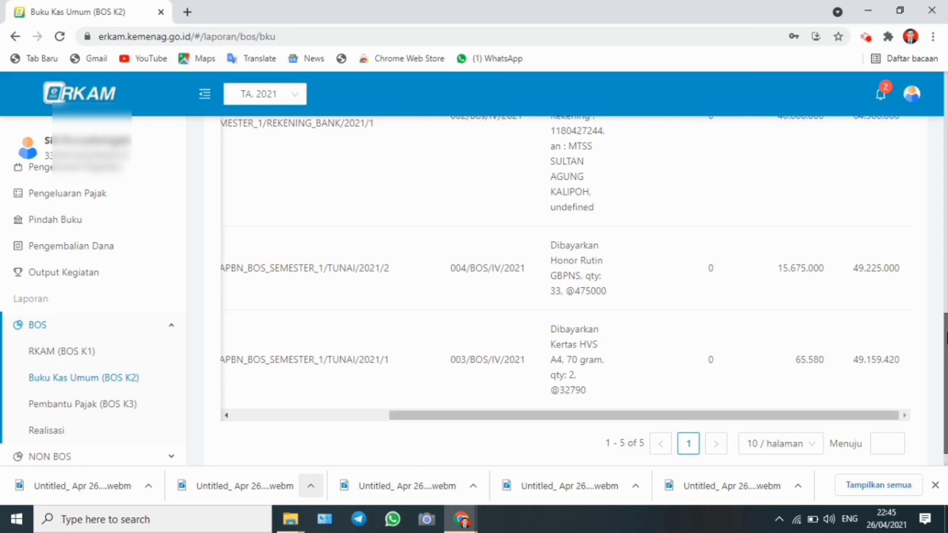
{"action": "left_click_drag", "start_coordinate": [945, 338], "coordinate": [946, 104]}
Export the Buku Kas Umum (BOS K2) report as a PDF, view it, and close the PDF tab
{"action": "left_click", "coordinate": [873, 217]}
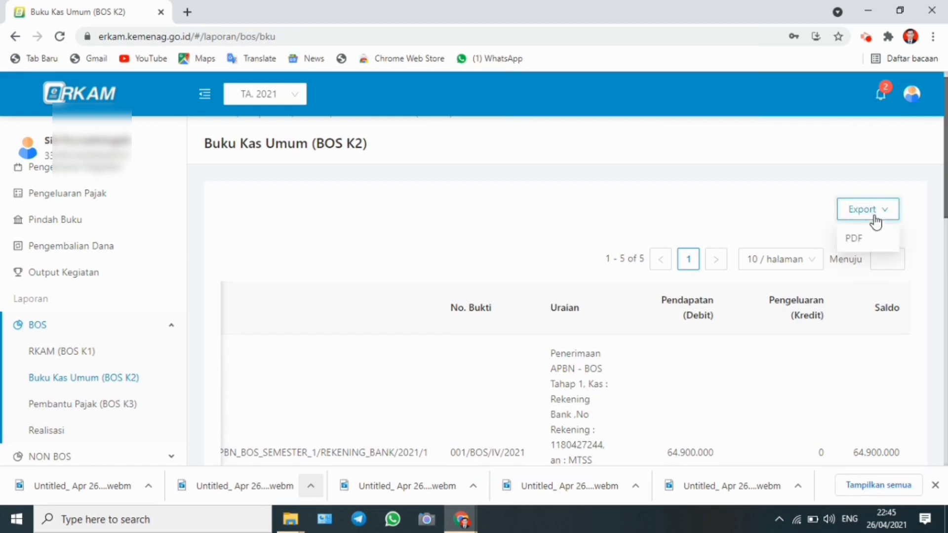
{"action": "left_click", "coordinate": [857, 241]}
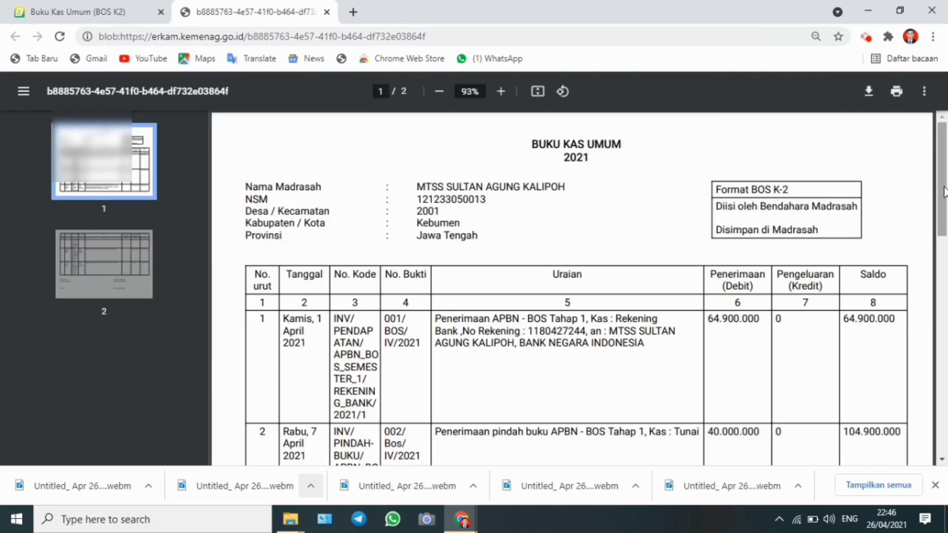
{"action": "mouse_move", "coordinate": [942, 193]}
{"action": "left_mouse_down"}
{"action": "mouse_move", "coordinate": [943, 378]}
{"action": "mouse_move", "coordinate": [942, 192]}
{"action": "left_mouse_up"}
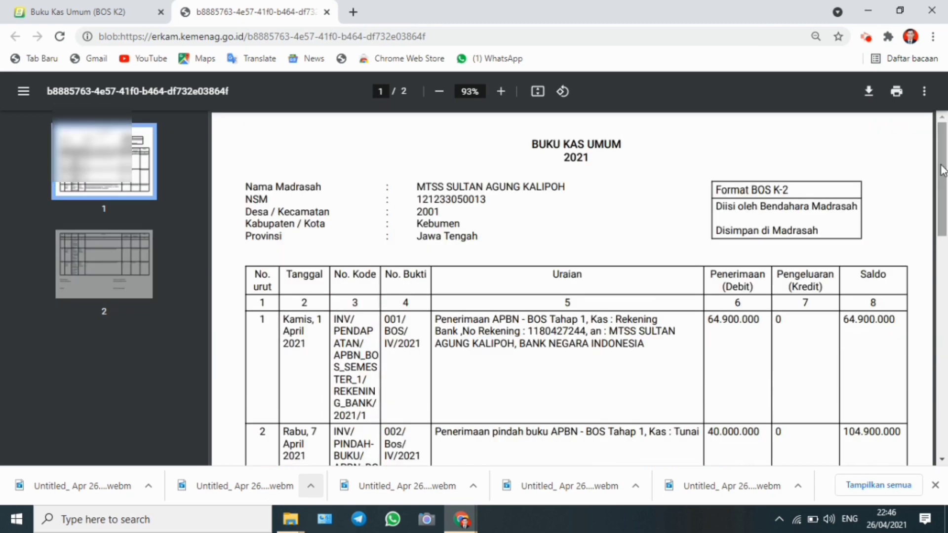
{"action": "left_click", "coordinate": [326, 12]}
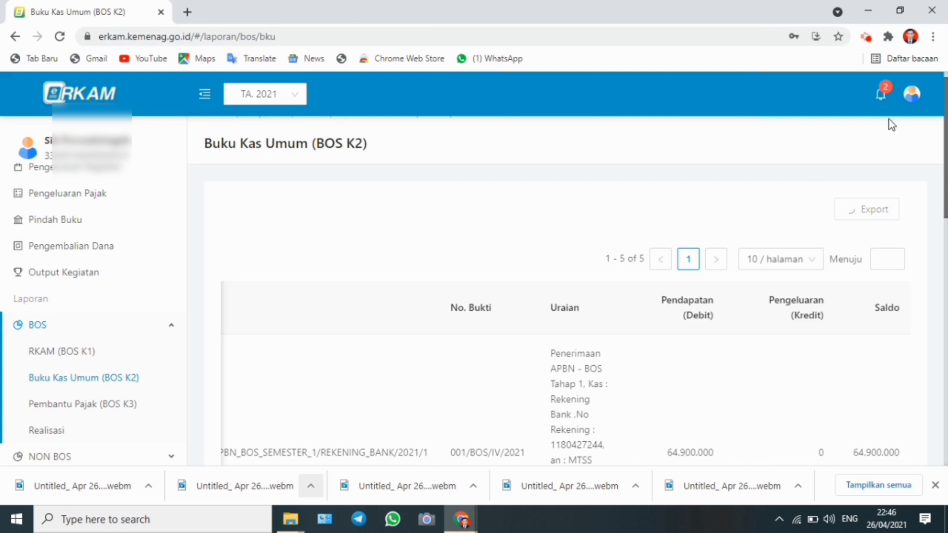
Log out of the current e-RKAM account
{"action": "left_click", "coordinate": [883, 102]}
{"action": "mouse_move", "coordinate": [914, 97]}
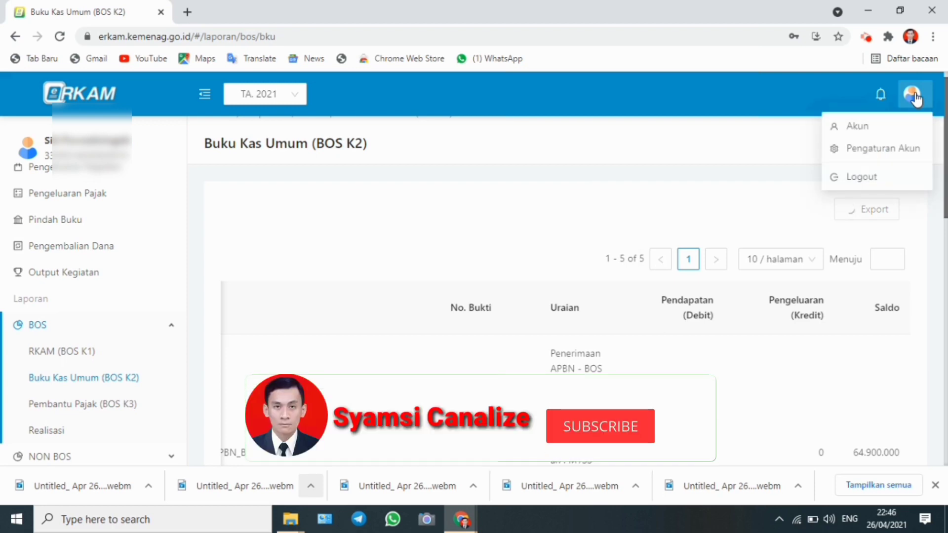
{"action": "left_click", "coordinate": [874, 183]}
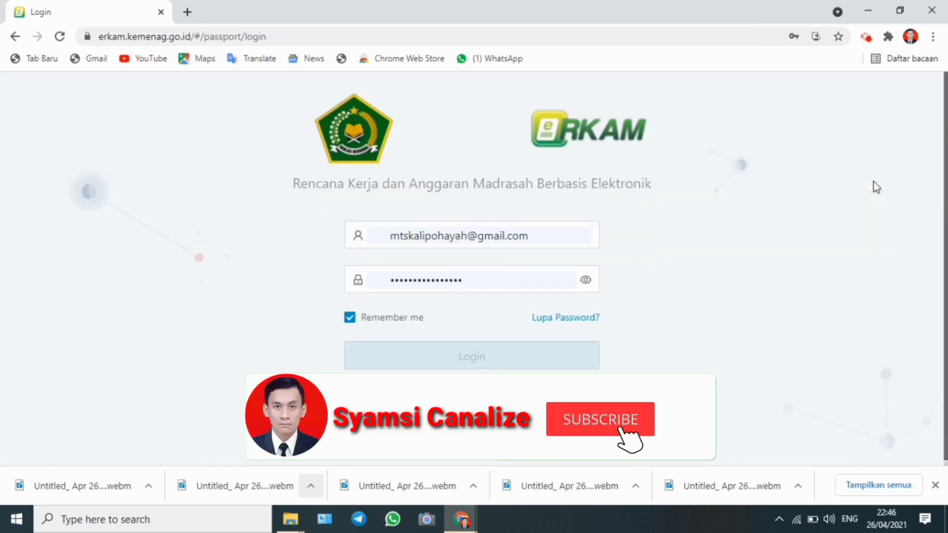
Clear the saved email from the login username field
{"action": "left_click", "coordinate": [558, 232]}
{"action": "key", "text": "BackSpace"}
{"action": "key", "text": "BackSpace"}
{"action": "key", "text": "BackSpace"}
{"action": "key", "text": "BackSpace"}
{"action": "key", "text": "BackSpace"}
{"action": "key", "text": "BackSpace"}
{"action": "key", "text": "BackSpace"}
{"action": "key", "text": "BackSpace"}
{"action": "key", "text": "BackSpace"}
{"action": "key", "text": "BackSpace"}
{"action": "key", "text": "BackSpace"}
{"action": "key", "text": "BackSpace"}
{"action": "key", "text": "BackSpace"}
{"action": "key", "text": "BackSpace"}
{"action": "key", "text": "BackSpace"}
{"action": "key", "text": "BackSpace"}
{"action": "key", "text": "BackSpace"}
{"action": "key", "text": "BackSpace"}
{"action": "key", "text": "BackSpace"}
{"action": "key", "text": "BackSpace"}
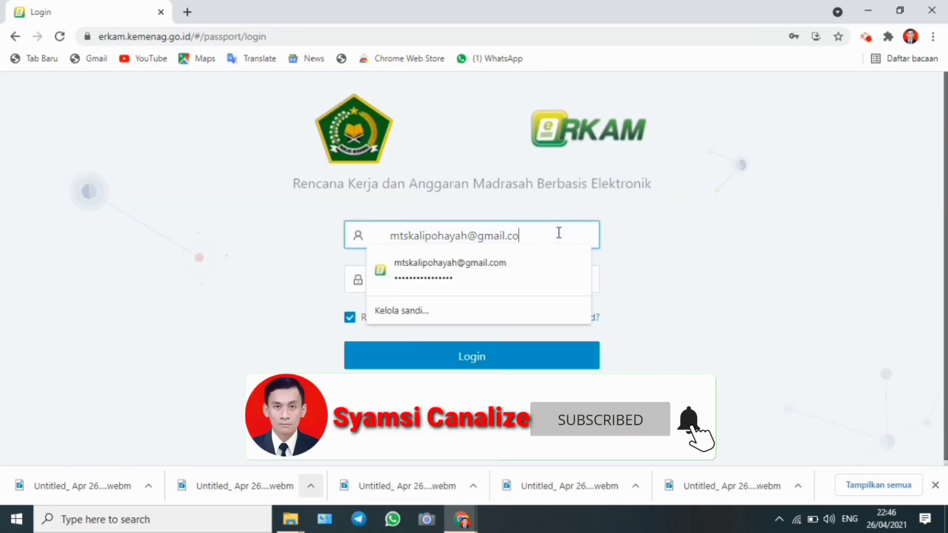
{"action": "left_click", "coordinate": [708, 210]}
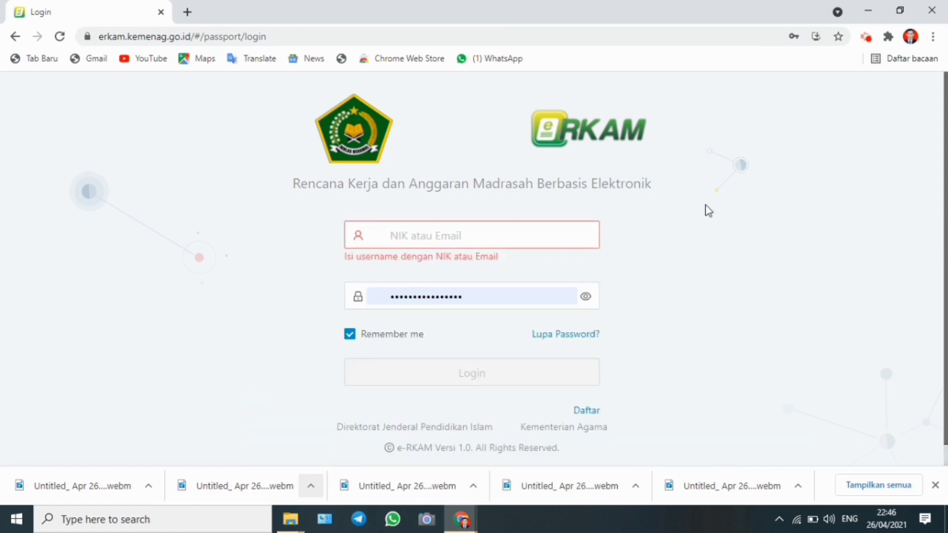